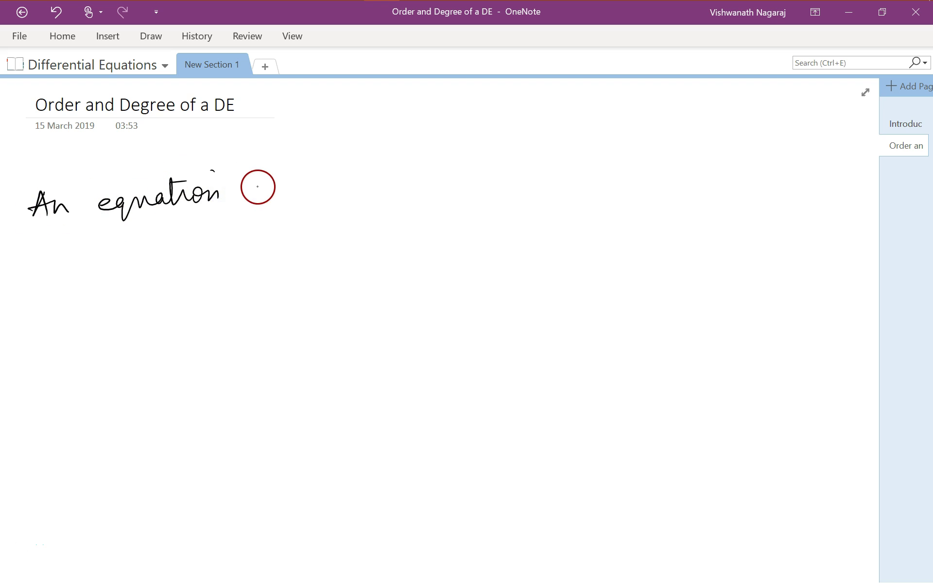
Step: Handwrite 'containing derivatives of' to continue the differential equation definition
left_click(337, 164)
left_click(352, 160)
left_click_drag(432, 176, 462, 180)
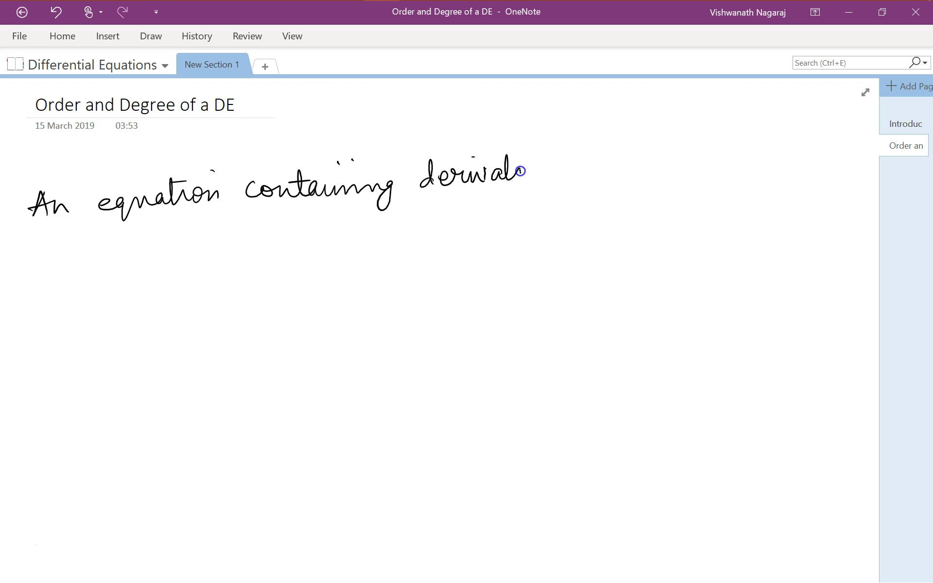
left_click_drag(492, 165, 503, 160)
left_click_drag(593, 165, 614, 171)
Step: Handwrite the second line 'unknown functions is called a differential'
mouse_move(40, 261)
left_mouse_down()
mouse_move(83, 270)
mouse_move(170, 265)
left_mouse_up()
left_click_drag(197, 241, 330, 245)
left_click_drag(361, 240, 485, 239)
left_click_drag(526, 229, 529, 240)
left_click_drag(565, 219, 709, 214)
Step: Finish the definition and begin the next sentence with 'If th'
left_click_drag(32, 335, 69, 337)
scroll(68, 337, "down", 3)
left_click_drag(72, 184, 187, 181)
mouse_move(44, 269)
left_mouse_down()
mouse_move(56, 287)
mouse_move(67, 280)
left_mouse_up()
Step: Handwrite 'If the unknown function depends on only one variable, it is called ordinary'
mouse_move(106, 277)
left_mouse_down()
mouse_move(105, 258)
mouse_move(124, 270)
left_mouse_up()
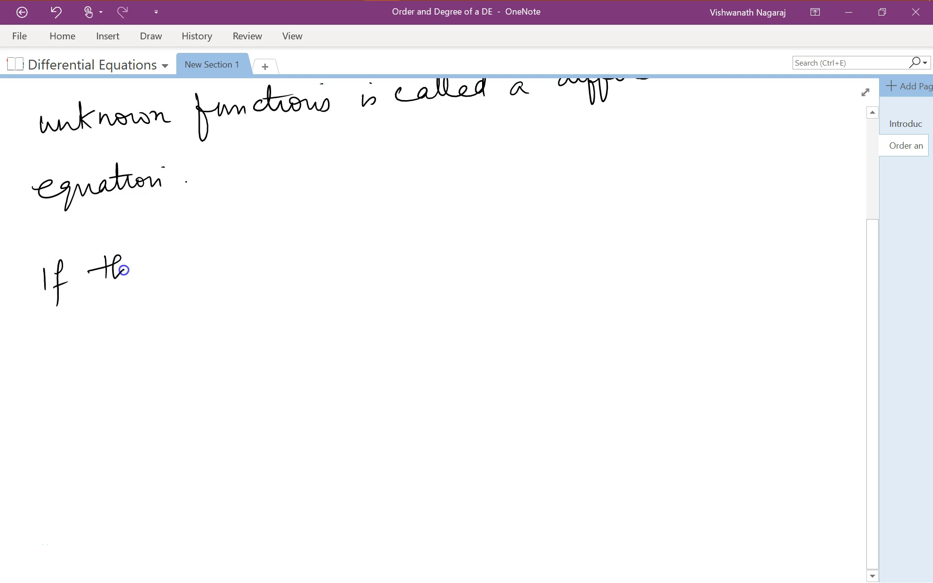
mouse_move(209, 268)
left_mouse_down()
mouse_move(352, 241)
mouse_move(590, 229)
left_mouse_up()
left_click_drag(610, 221, 651, 225)
left_click_drag(45, 343, 189, 331)
left_click_drag(217, 318, 332, 306)
left_click_drag(349, 313, 346, 322)
left_click_drag(376, 311, 389, 312)
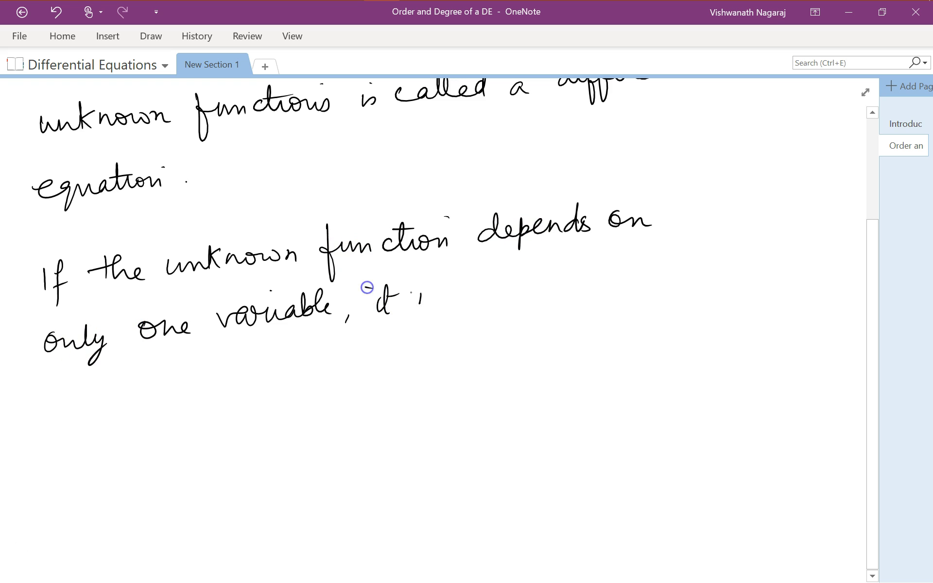
left_click_drag(460, 291, 540, 269)
left_click_drag(568, 282, 694, 275)
Step: Complete the sentence with 'ordinary differential equation (DE).'
left_click_drag(61, 394, 222, 374)
mouse_move(253, 384)
left_mouse_down()
mouse_move(377, 362)
mouse_move(406, 373)
mouse_move(430, 362)
left_mouse_up()
mouse_move(442, 347)
left_mouse_down()
mouse_move(454, 363)
mouse_move(442, 349)
mouse_move(472, 370)
left_mouse_up()
left_click(484, 364)
left_click_drag(42, 461, 41, 474)
Step: Begin the partial case: 'If the unknown function depends on' several variables
mouse_move(64, 457)
left_mouse_down()
mouse_move(53, 497)
mouse_move(122, 452)
left_mouse_up()
mouse_move(105, 450)
left_mouse_down()
mouse_move(144, 465)
mouse_move(302, 444)
left_mouse_up()
left_click_drag(347, 415, 459, 427)
left_click_drag(488, 427, 531, 420)
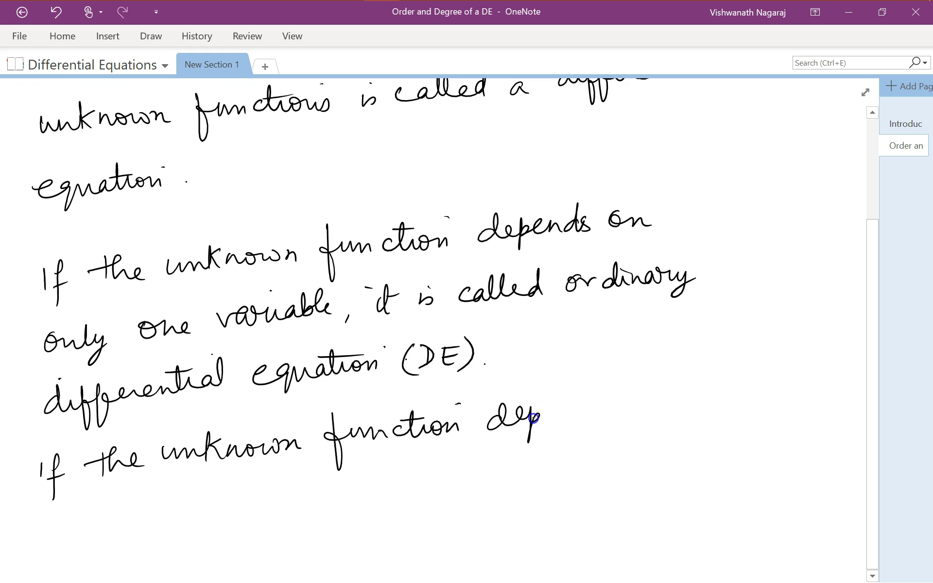
left_click_drag(588, 395, 602, 418)
left_click_drag(627, 408, 666, 413)
scroll(437, 340, "down", 2)
left_click_drag(33, 429, 250, 403)
left_click_drag(281, 396, 412, 387)
Step: Finish with 'variables, it is called partial differential equation'
left_click_drag(447, 379, 452, 391)
left_click_drag(459, 372, 466, 392)
left_click_drag(446, 374, 476, 375)
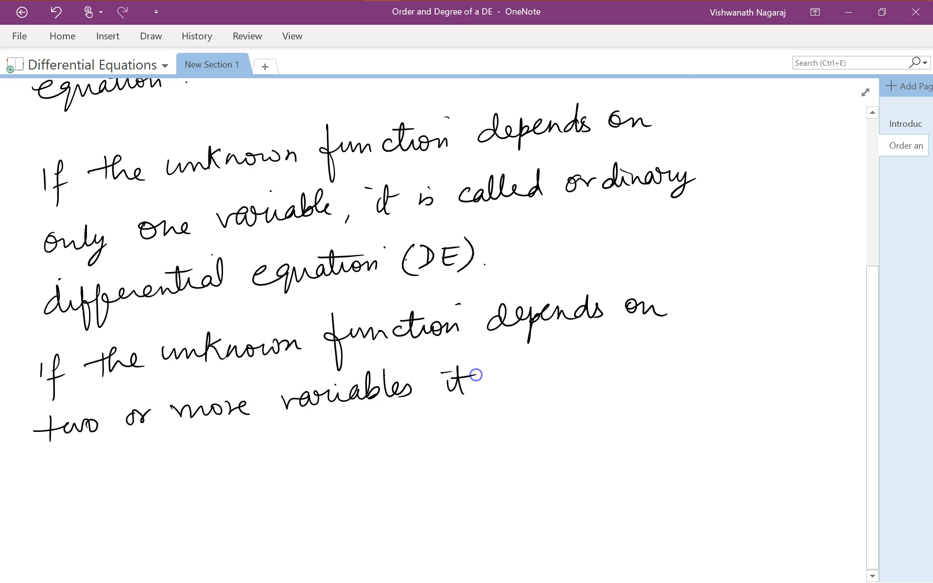
left_click_drag(562, 375, 644, 362)
mouse_move(44, 473)
left_mouse_down()
mouse_move(141, 447)
mouse_move(337, 432)
left_mouse_up()
left_click(96, 454)
mouse_move(362, 452)
left_mouse_down()
mouse_move(489, 435)
mouse_move(432, 427)
left_mouse_up()
left_click(507, 439)
Step: Handwrite the line 'General form of a DE'
scroll(507, 439, "down", 3)
mouse_move(59, 408)
left_mouse_down()
mouse_move(50, 431)
mouse_move(162, 415)
left_mouse_up()
left_click_drag(192, 394, 265, 406)
left_click_drag(286, 389, 374, 398)
mouse_move(374, 384)
left_mouse_down()
mouse_move(404, 394)
mouse_move(403, 378)
mouse_move(453, 389)
left_mouse_up()
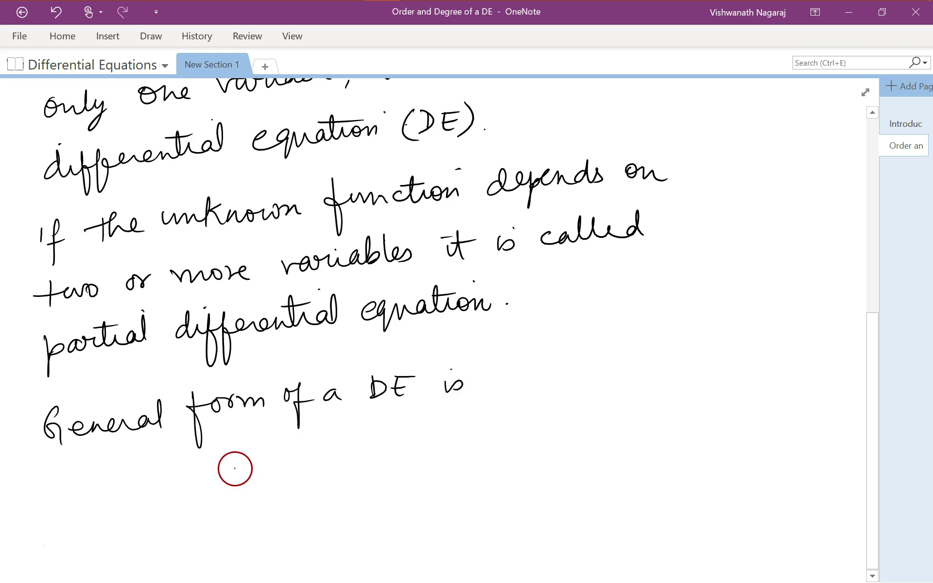
Step: Handwrite the start of the general form, f(x, y, y₁
left_click_drag(243, 451, 238, 492)
left_click_drag(224, 478, 245, 474)
left_click_drag(266, 445, 269, 485)
left_click_drag(273, 460, 291, 482)
mouse_move(293, 460)
left_mouse_down()
mouse_move(283, 481)
mouse_move(295, 483)
left_mouse_up()
left_click_drag(319, 456, 320, 481)
left_click_drag(375, 462, 389, 478)
Step: Continue the general form with ', y₂…)' and an equals sign
left_click_drag(403, 445, 409, 459)
left_click_drag(417, 443, 409, 467)
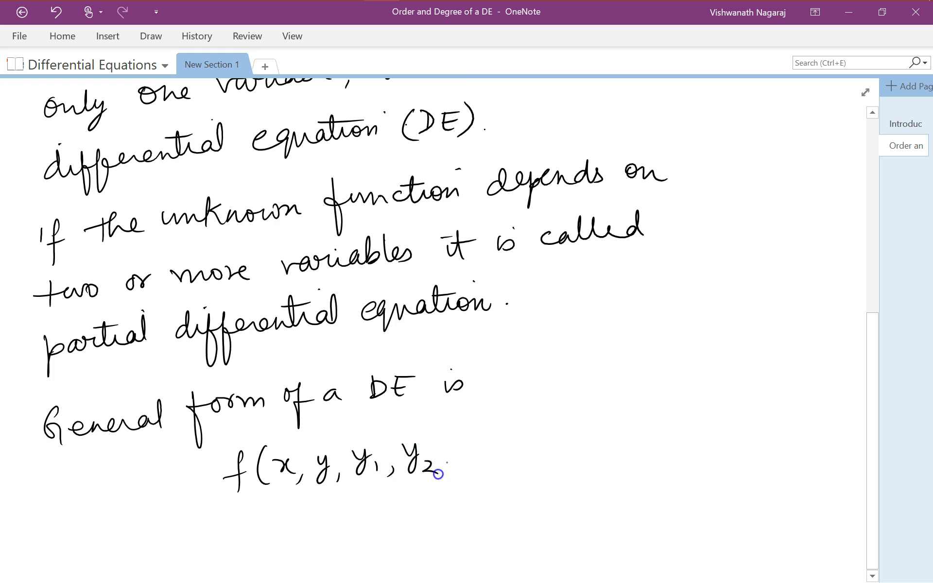
left_click(458, 456)
left_click(469, 452)
left_click(480, 449)
left_click_drag(488, 442, 487, 464)
left_click_drag(546, 450, 529, 453)
Step: Complete '= 0' and list y₁, y₂, y₃ on the next line
scroll(596, 445, "down", 3)
left_click_drag(208, 456, 222, 458)
left_click_drag(225, 454, 214, 479)
mouse_move(231, 471)
left_mouse_down()
mouse_move(230, 481)
mouse_move(252, 476)
mouse_move(281, 449)
mouse_move(294, 473)
mouse_move(332, 454)
mouse_move(325, 468)
left_mouse_up()
left_click_drag(336, 454, 334, 471)
Step: Handwrite 'are higher derivatives.' after the list
left_click_drag(384, 446, 415, 453)
left_click_drag(443, 421, 454, 450)
left_click_drag(461, 440, 464, 449)
left_click(469, 427)
left_click_drag(479, 440, 476, 462)
mouse_move(486, 423)
left_mouse_down()
mouse_move(496, 442)
mouse_move(519, 443)
mouse_move(577, 425)
mouse_move(667, 427)
left_mouse_up()
left_click_drag(601, 412, 626, 410)
left_click(589, 403)
left_click(653, 398)
left_click(679, 428)
Step: Handwrite 'The order of the highest derivative in' to begin the order definition
scroll(676, 429, "down", 2)
left_click_drag(29, 447, 92, 460)
mouse_move(110, 451)
left_mouse_down()
mouse_move(203, 444)
mouse_move(246, 462)
mouse_move(255, 438)
mouse_move(282, 422)
left_mouse_up()
left_click_drag(280, 415, 320, 432)
mouse_move(343, 428)
left_mouse_down()
mouse_move(408, 402)
mouse_move(456, 410)
mouse_move(631, 391)
left_mouse_up()
left_click(554, 388)
left_click(628, 371)
left_click_drag(653, 399, 677, 396)
left_click(664, 374)
Step: Finish the definition: 'the equation is called the Order of the DE.'
mouse_move(56, 494)
left_mouse_down()
mouse_move(74, 505)
mouse_move(238, 486)
left_mouse_up()
left_click(238, 471)
left_click_drag(266, 486, 281, 490)
left_click(269, 479)
left_click_drag(323, 478, 412, 485)
left_click_drag(427, 465, 454, 464)
left_click_drag(445, 455, 483, 476)
left_click_drag(522, 455, 521, 456)
mouse_move(531, 468)
left_mouse_down()
mouse_move(560, 449)
mouse_move(617, 479)
left_mouse_up()
left_click_drag(637, 451, 663, 447)
left_click_drag(648, 434, 690, 454)
mouse_move(63, 566)
left_mouse_down()
mouse_move(99, 562)
mouse_move(91, 544)
left_mouse_up()
left_click(129, 563)
Step: Begin the next definition with 'The degree of the DE'
scroll(131, 558, "down", 3)
left_click_drag(29, 440, 81, 449)
left_click_drag(114, 415, 194, 430)
left_click_drag(213, 418, 235, 427)
left_click_drag(243, 412, 322, 414)
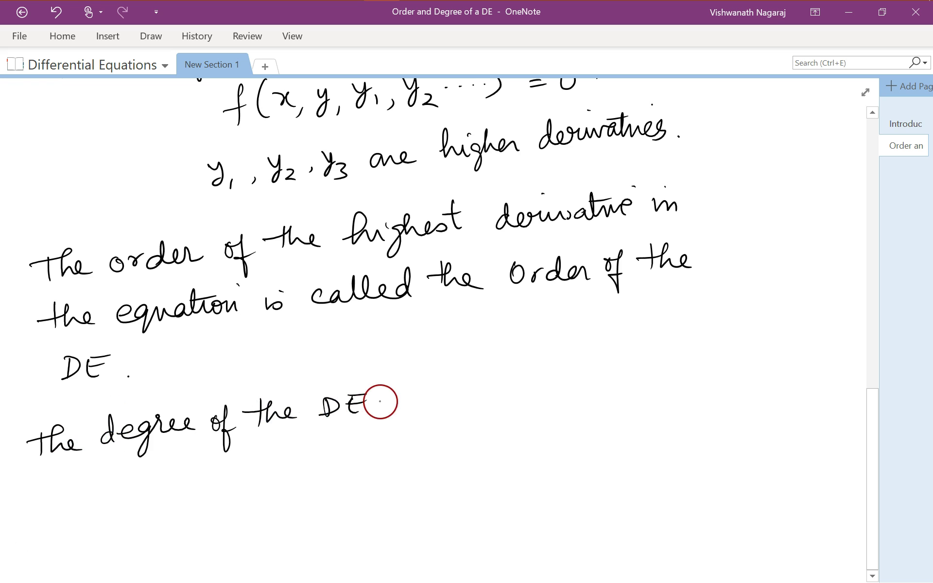
Step: Handwrite that the DE's degree is taken after removing radicals and fractional powers
left_click_drag(386, 401, 397, 404)
mouse_move(505, 386)
left_mouse_down()
mouse_move(670, 369)
mouse_move(88, 494)
mouse_move(145, 475)
mouse_move(367, 486)
left_mouse_up()
left_click_drag(394, 453, 416, 464)
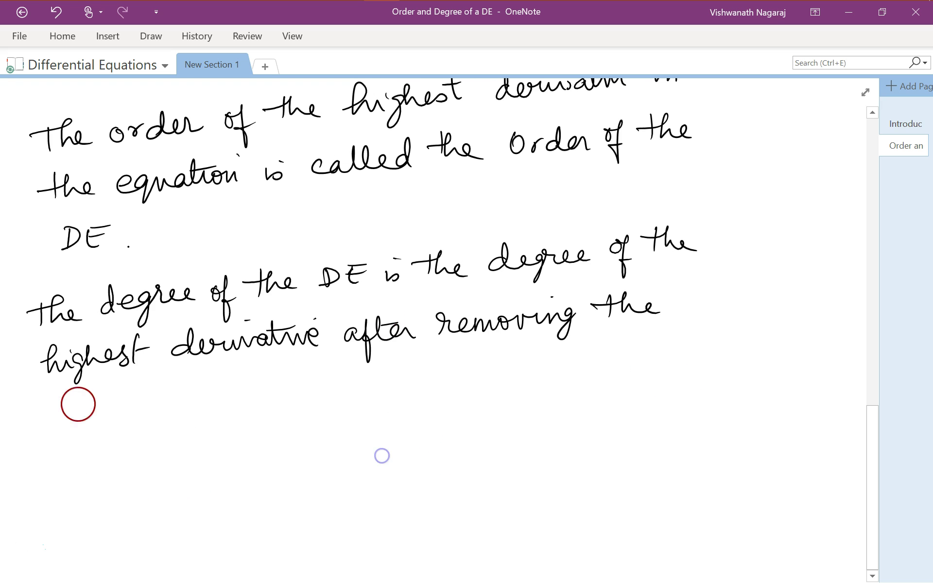
mouse_move(42, 408)
left_mouse_down()
mouse_move(85, 412)
mouse_move(254, 383)
mouse_move(288, 398)
left_mouse_up()
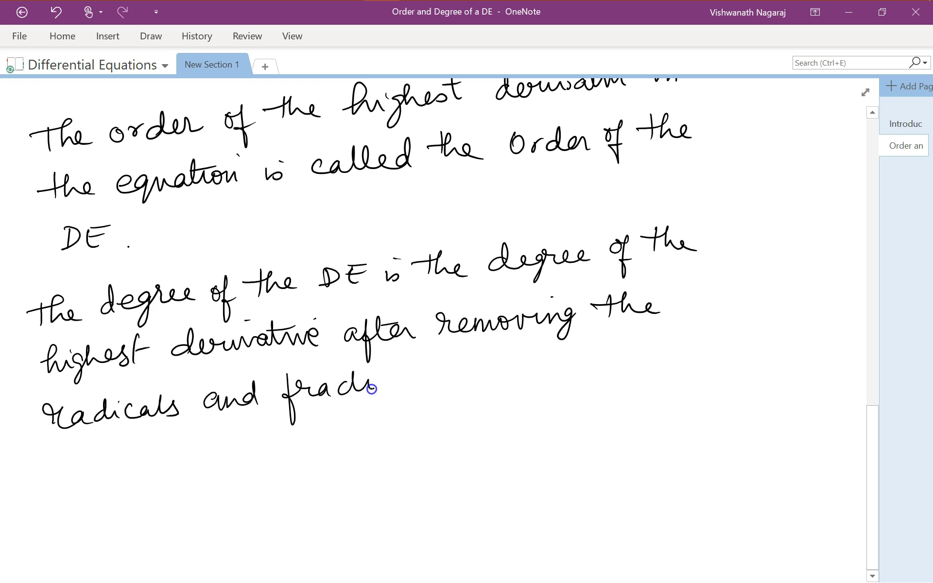
left_click_drag(372, 389, 391, 388)
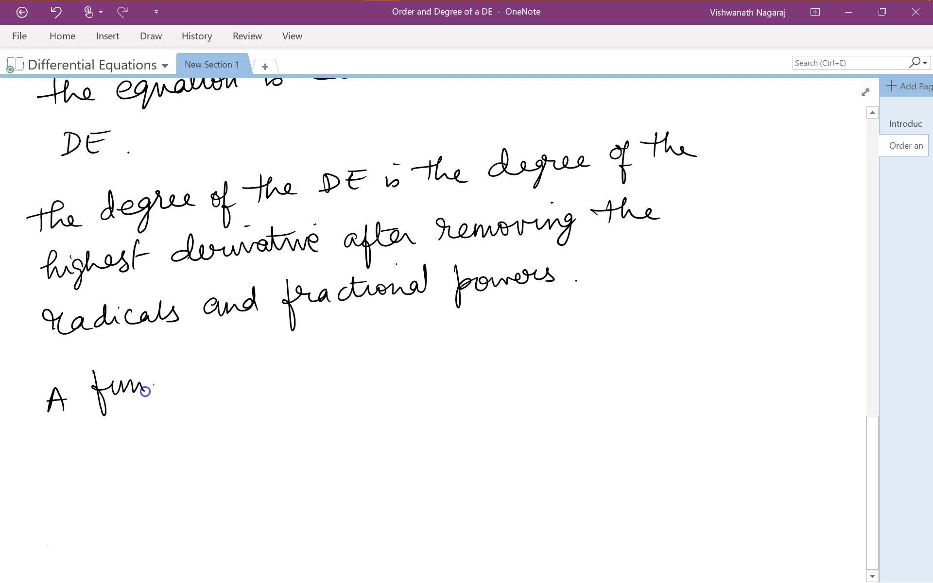
Step: Define a solution as a function y = f(x) satisfying the DE, then number example ①
mouse_move(146, 391)
left_mouse_down()
mouse_move(267, 381)
mouse_move(317, 392)
left_mouse_up()
mouse_move(365, 354)
left_mouse_down()
mouse_move(358, 380)
mouse_move(401, 363)
mouse_move(519, 351)
left_mouse_up()
mouse_move(608, 350)
left_mouse_down()
mouse_move(629, 353)
mouse_move(129, 444)
mouse_move(128, 433)
mouse_move(297, 433)
mouse_move(329, 410)
mouse_move(579, 402)
left_mouse_up()
scroll(503, 414, "down", 3)
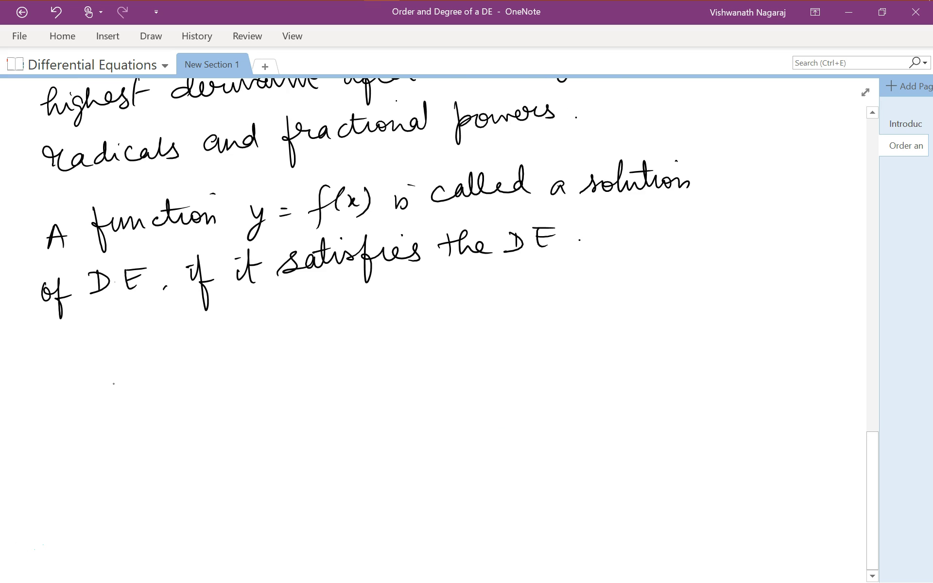
mouse_move(52, 373)
left_mouse_down()
mouse_move(53, 392)
mouse_move(43, 370)
left_mouse_up()
Step: Handwrite example ① as xy'' + y = y' + 1
left_click(76, 373)
left_click_drag(137, 369, 158, 384)
left_click(187, 379)
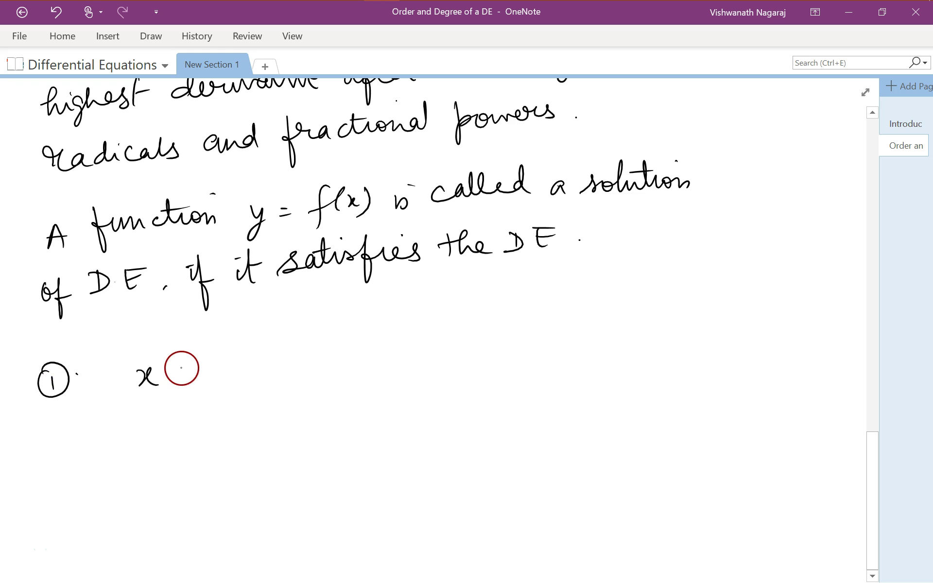
left_click_drag(168, 365, 163, 401)
left_click_drag(185, 350, 185, 362)
mouse_move(189, 349)
left_mouse_down()
mouse_move(190, 361)
mouse_move(219, 374)
mouse_move(210, 385)
mouse_move(232, 395)
left_mouse_up()
left_click_drag(280, 360, 294, 366)
left_click_drag(306, 355, 350, 358)
mouse_move(342, 351)
left_mouse_down()
mouse_move(343, 373)
mouse_move(367, 365)
left_mouse_up()
Step: Underline y'', wrap it in parentheses, and label example ① '2, 1'
scroll(542, 397, "down", 1)
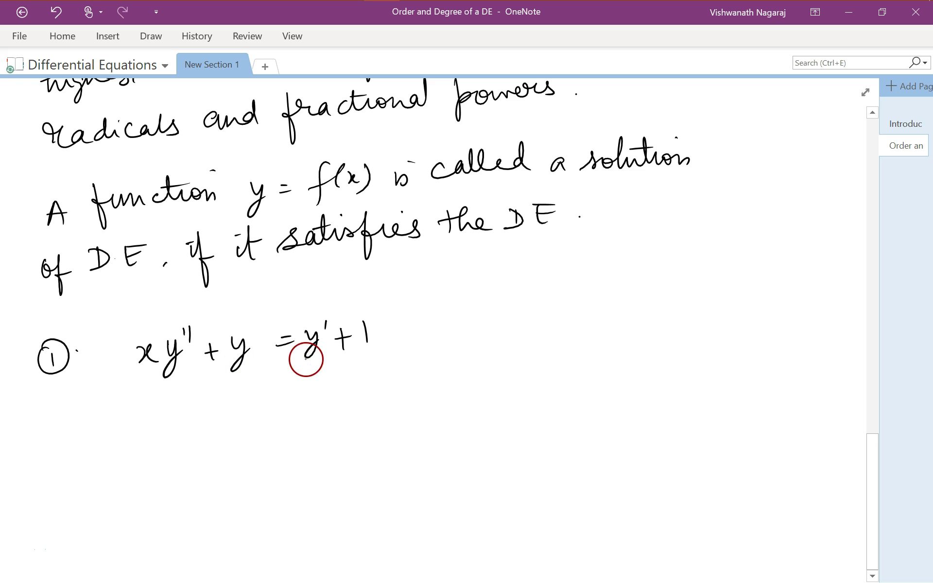
left_click_drag(156, 388, 180, 387)
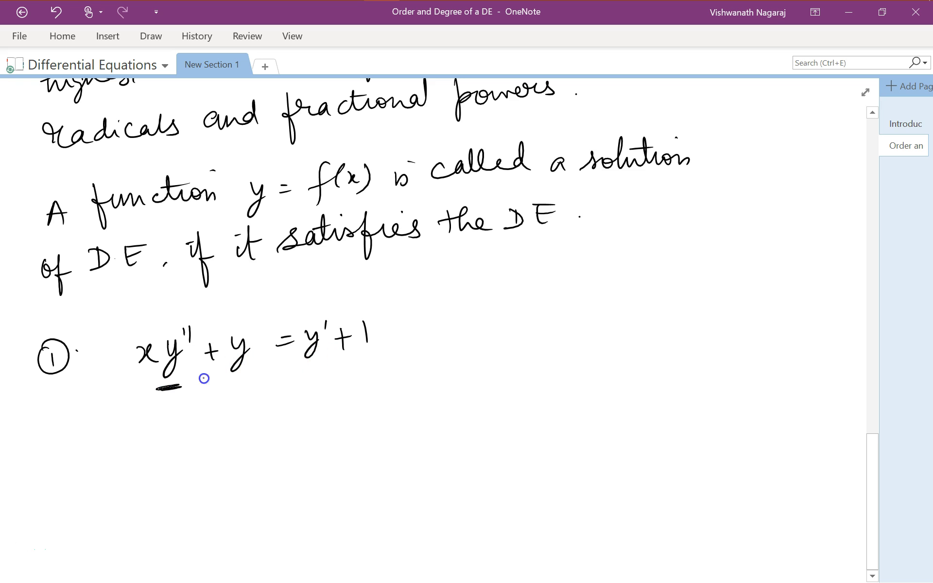
mouse_move(195, 329)
left_mouse_down()
mouse_move(184, 372)
mouse_move(156, 368)
left_mouse_up()
mouse_move(495, 316)
left_mouse_down()
mouse_move(521, 340)
mouse_move(560, 327)
left_mouse_up()
Step: Number example ② and begin it with y, erasing the added prime marks
left_click_drag(43, 443, 54, 466)
left_click_drag(46, 437, 44, 439)
left_click_drag(127, 439, 125, 471)
left_click_drag(145, 417, 144, 427)
mouse_move(150, 416)
left_mouse_down()
mouse_move(149, 428)
mouse_move(162, 421)
left_mouse_up()
left_click(247, 415)
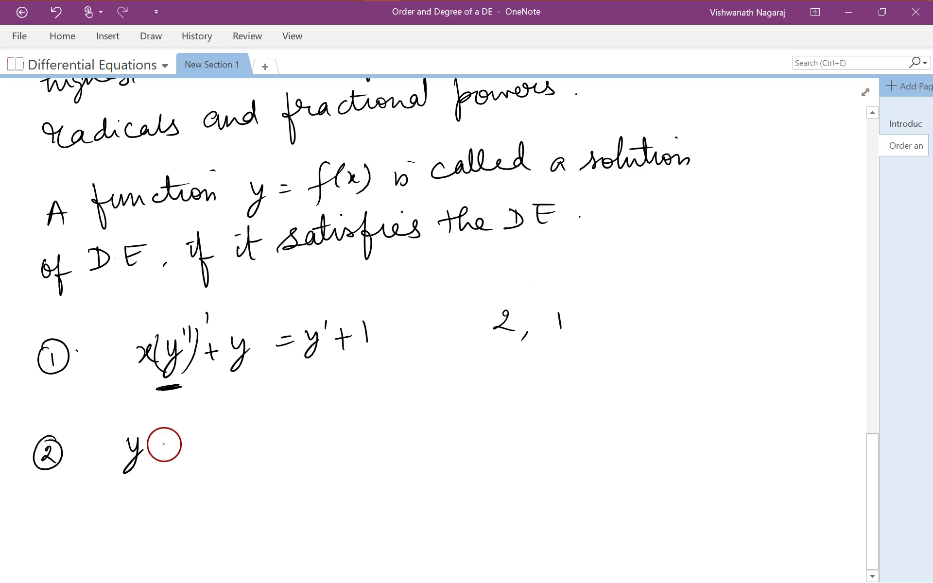
Step: Write example ② as y₂ + Ky = (y₁)^(3/2)
mouse_move(146, 462)
left_mouse_down()
mouse_move(162, 468)
mouse_move(179, 441)
left_mouse_up()
mouse_move(171, 436)
left_mouse_down()
mouse_move(174, 452)
mouse_move(203, 442)
left_mouse_up()
left_click(188, 436)
mouse_move(253, 424)
left_mouse_down()
mouse_move(272, 430)
mouse_move(300, 415)
mouse_move(297, 441)
mouse_move(329, 426)
mouse_move(322, 410)
mouse_move(334, 443)
left_mouse_up()
left_click_drag(295, 413, 292, 443)
mouse_move(325, 391)
left_mouse_down()
mouse_move(330, 407)
mouse_move(342, 406)
left_mouse_up()
left_click_drag(348, 394, 365, 405)
scroll(364, 404, "down", 1)
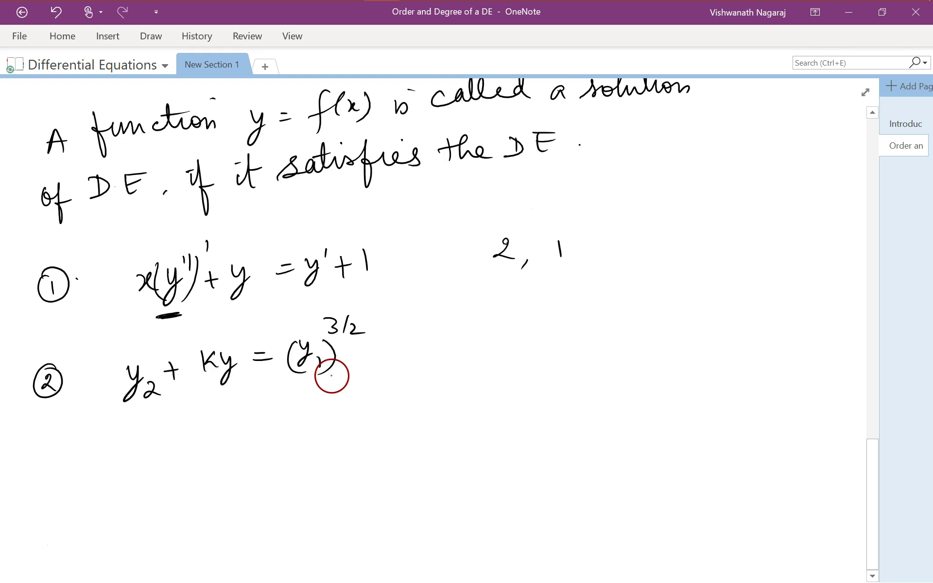
Step: Square both sides to (y₂ + Ky)² = (y₁)^(3/2·2), cancel the 2s, underline y₂, label 2, 2
left_click(375, 321)
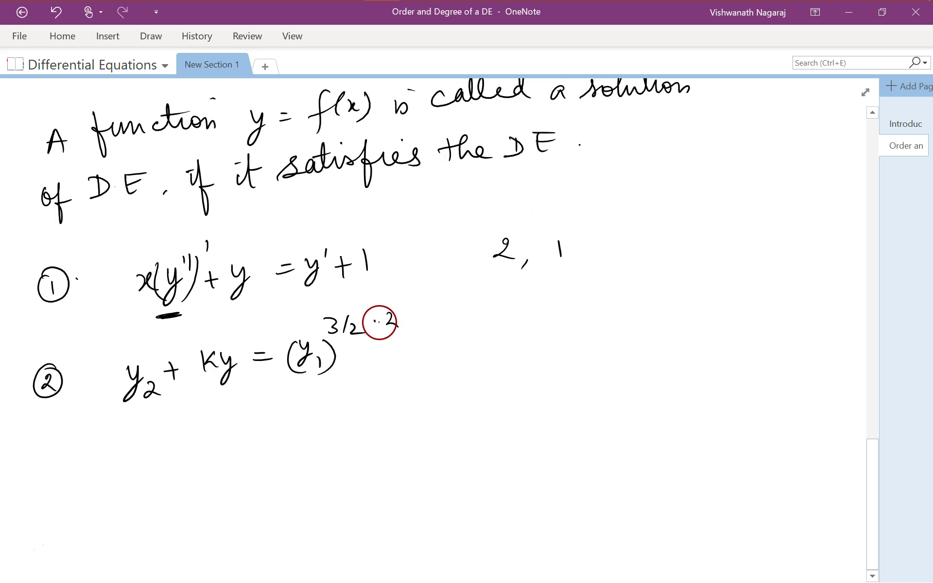
left_click_drag(238, 350, 234, 376)
left_click_drag(118, 362, 116, 390)
mouse_move(241, 335)
left_mouse_down()
mouse_move(242, 373)
mouse_move(265, 382)
mouse_move(274, 360)
mouse_move(252, 348)
left_mouse_up()
left_click_drag(344, 335, 406, 315)
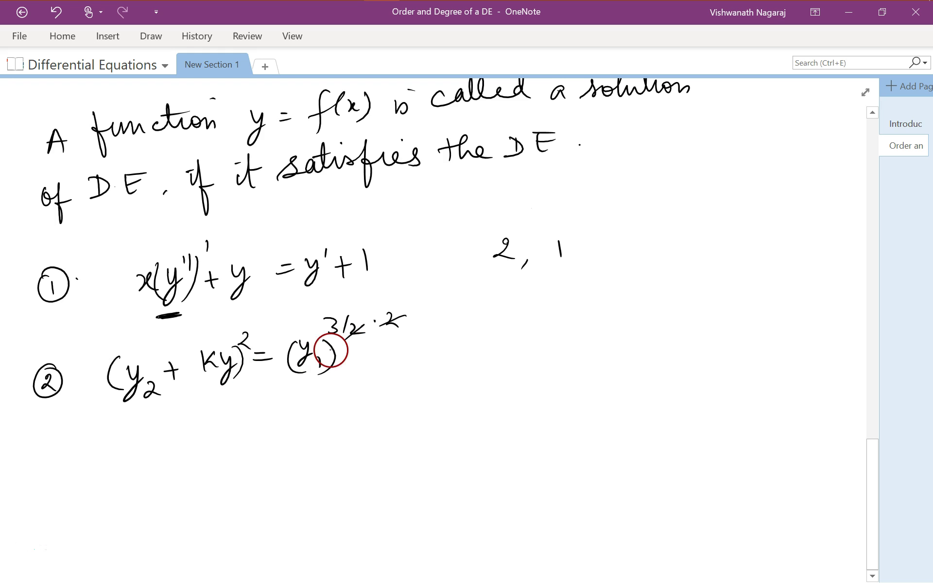
mouse_move(140, 410)
left_mouse_down()
mouse_move(121, 412)
mouse_move(146, 408)
left_mouse_up()
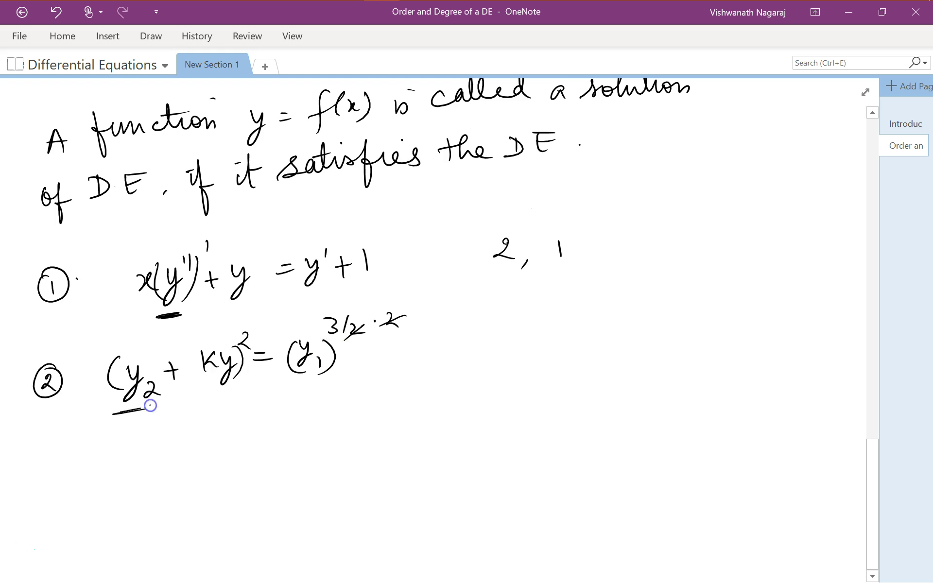
left_click_drag(490, 335, 504, 355)
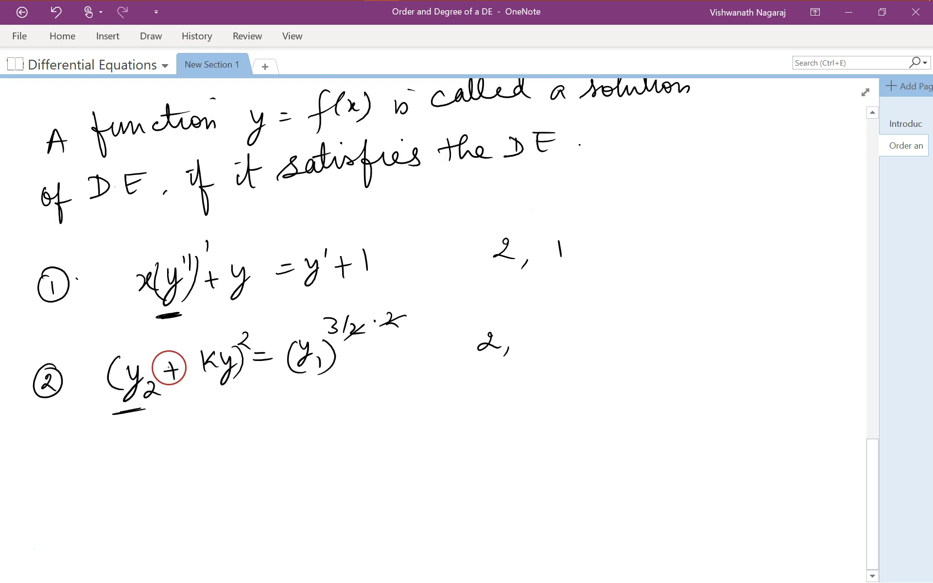
left_click(536, 330)
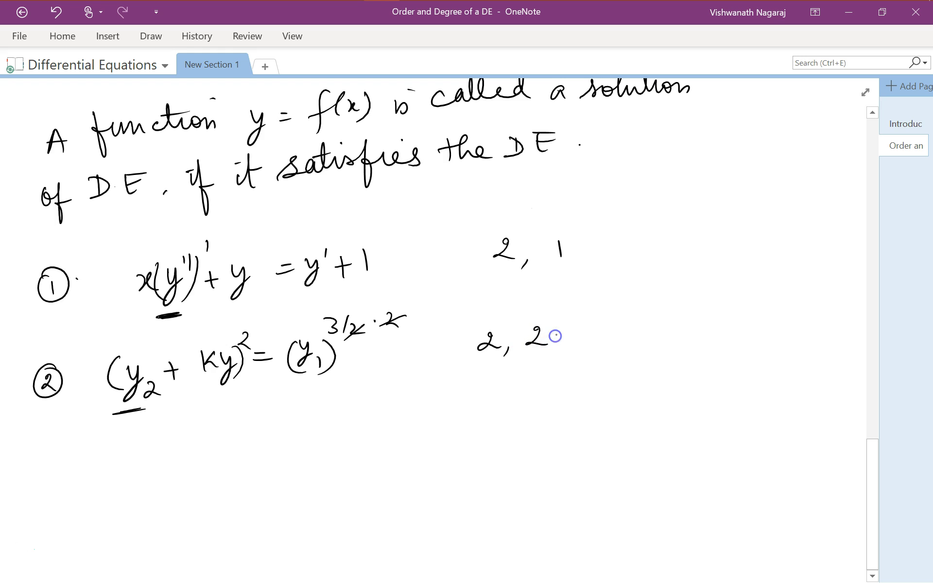
Step: Number example ③ and begin it with y² + y₂
left_click_drag(40, 465, 41, 466)
left_click_drag(41, 473, 43, 491)
left_click_drag(130, 465, 132, 496)
left_click_drag(152, 454, 164, 463)
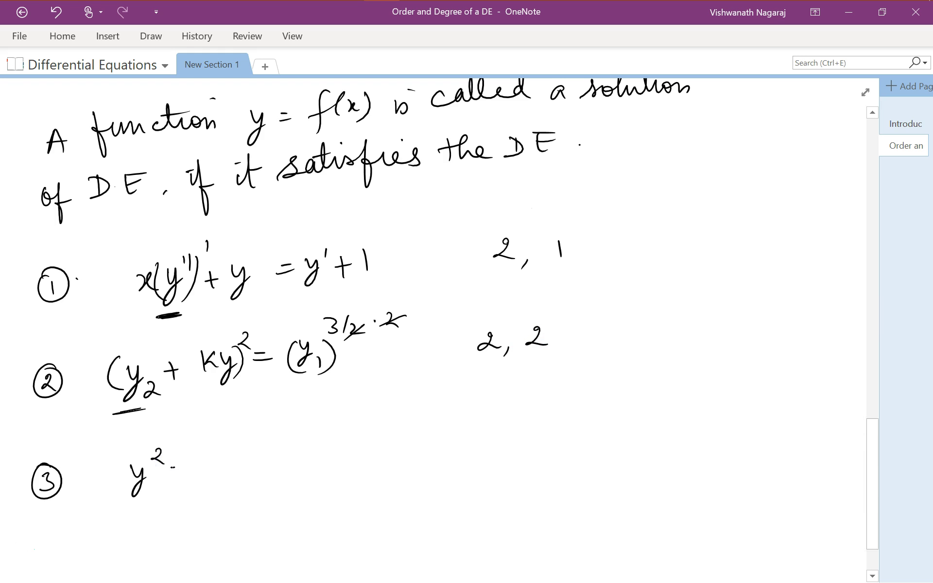
left_click_drag(169, 468, 184, 466)
mouse_move(177, 456)
left_mouse_down()
mouse_move(217, 453)
mouse_move(233, 477)
mouse_move(236, 433)
mouse_move(278, 456)
left_mouse_up()
Step: Extend example ③ with + 3x + y₁ + x²y² = sin x and underline y₂
mouse_move(270, 446)
left_mouse_down()
mouse_move(320, 456)
mouse_move(357, 442)
left_mouse_up()
mouse_move(348, 435)
left_mouse_down()
mouse_move(347, 457)
mouse_move(391, 462)
mouse_move(413, 442)
left_mouse_up()
mouse_move(405, 435)
left_mouse_down()
mouse_move(405, 457)
mouse_move(443, 441)
left_mouse_up()
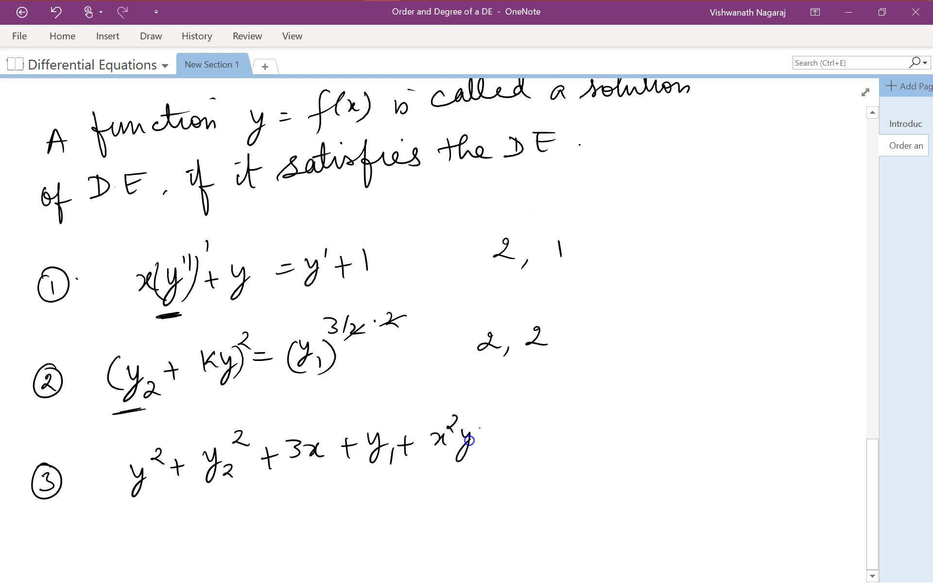
left_click_drag(193, 502, 236, 493)
left_click_drag(497, 437, 513, 434)
left_click_drag(498, 442, 534, 424)
Step: Thicken the y₂ underline, label example ③ 2, 2, and begin example ④ with d²y/dx²
left_click_drag(236, 493, 193, 504)
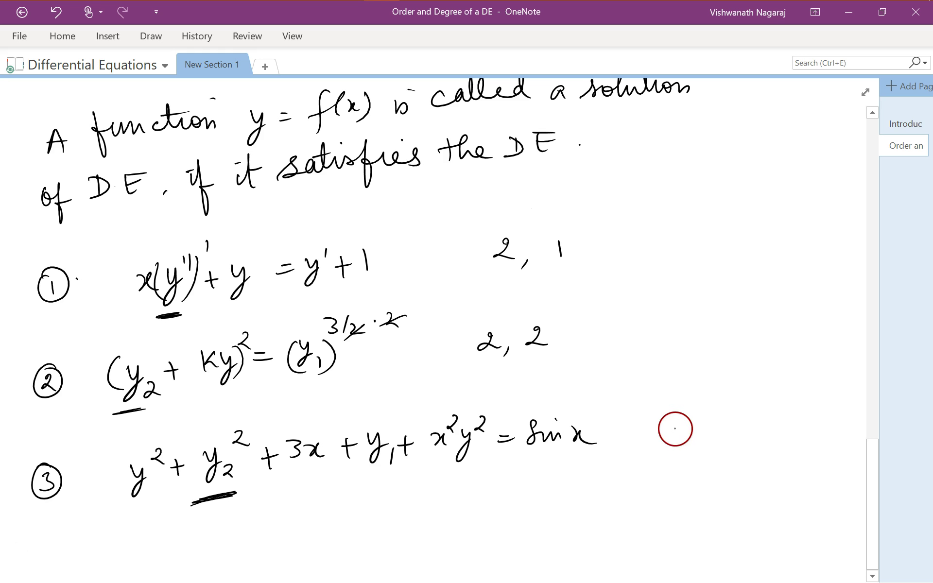
left_click_drag(666, 426, 684, 439)
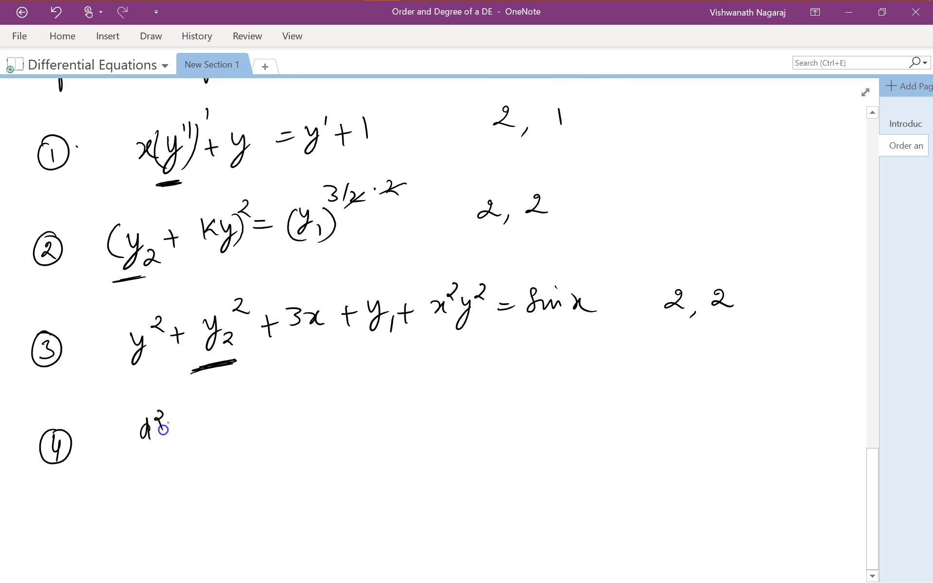
mouse_move(167, 422)
left_mouse_down()
mouse_move(173, 446)
mouse_move(182, 436)
mouse_move(156, 445)
mouse_move(158, 469)
left_mouse_up()
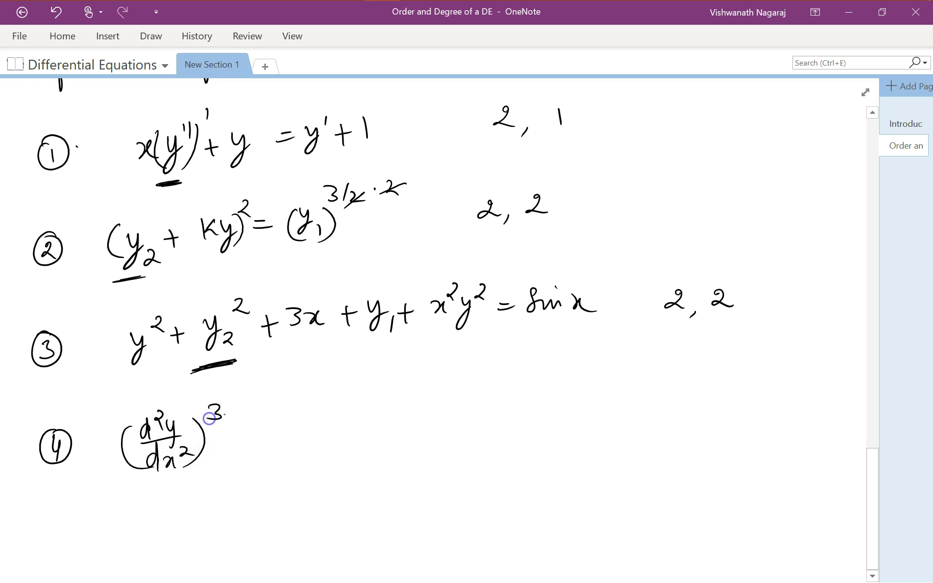
Step: Continue example ④ with + (dy/dx)² = x
mouse_move(233, 429)
left_mouse_down()
mouse_move(249, 428)
mouse_move(239, 444)
left_mouse_up()
mouse_move(297, 412)
left_mouse_down()
mouse_move(310, 409)
mouse_move(316, 427)
left_mouse_up()
mouse_move(283, 430)
left_mouse_down()
mouse_move(323, 424)
mouse_move(304, 441)
mouse_move(324, 446)
left_mouse_up()
left_click_drag(284, 413, 289, 453)
left_click_drag(346, 393, 375, 418)
left_click_drag(359, 430, 405, 423)
left_click_drag(416, 409, 406, 423)
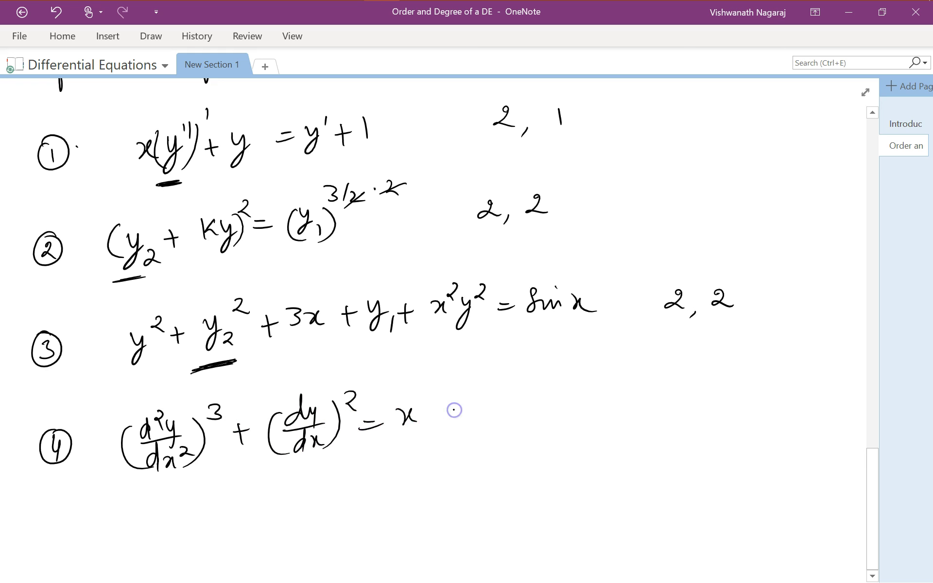
scroll(606, 377, "down", 2)
Step: Underline d²y/dx² in example ④ and write its order as 2,
mouse_move(181, 387)
left_mouse_down()
mouse_move(140, 394)
mouse_move(181, 389)
left_mouse_up()
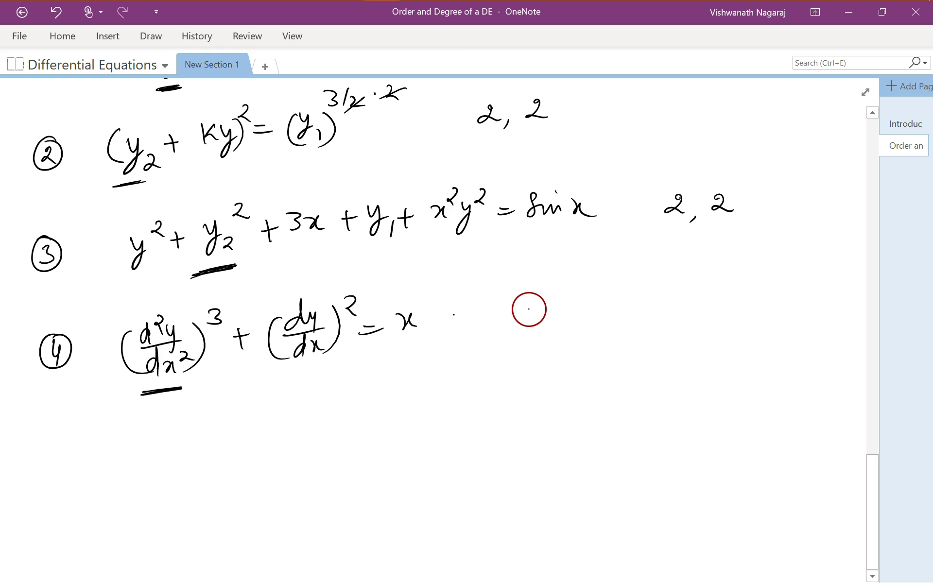
left_click_drag(529, 309, 527, 323)
mouse_move(551, 325)
left_mouse_down()
mouse_move(548, 335)
mouse_move(596, 320)
left_mouse_up()
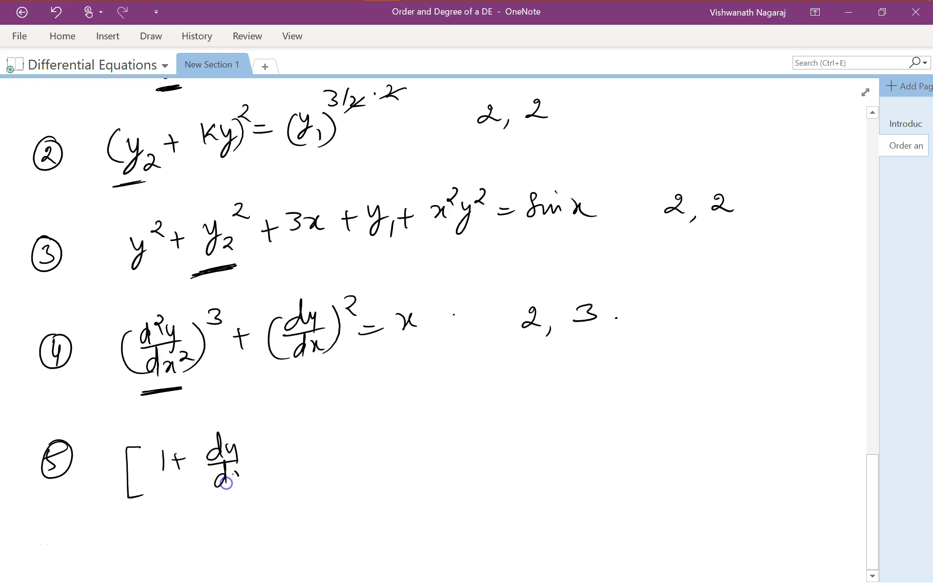
Step: Write example ⑤ as [1 + (dy/dx)²]^(3/2) = a·d²y/dx²
left_click_drag(236, 474, 249, 485)
left_click_drag(256, 438, 242, 483)
left_click_drag(208, 449, 215, 486)
mouse_move(275, 433)
left_mouse_down()
mouse_move(296, 430)
mouse_move(307, 473)
mouse_move(281, 478)
left_mouse_up()
mouse_move(315, 414)
left_mouse_down()
mouse_move(317, 430)
mouse_move(379, 443)
left_mouse_up()
left_click_drag(358, 451, 417, 443)
left_click(426, 434)
mouse_move(476, 402)
left_mouse_down()
mouse_move(465, 424)
mouse_move(484, 401)
left_mouse_up()
left_click_drag(465, 410, 464, 424)
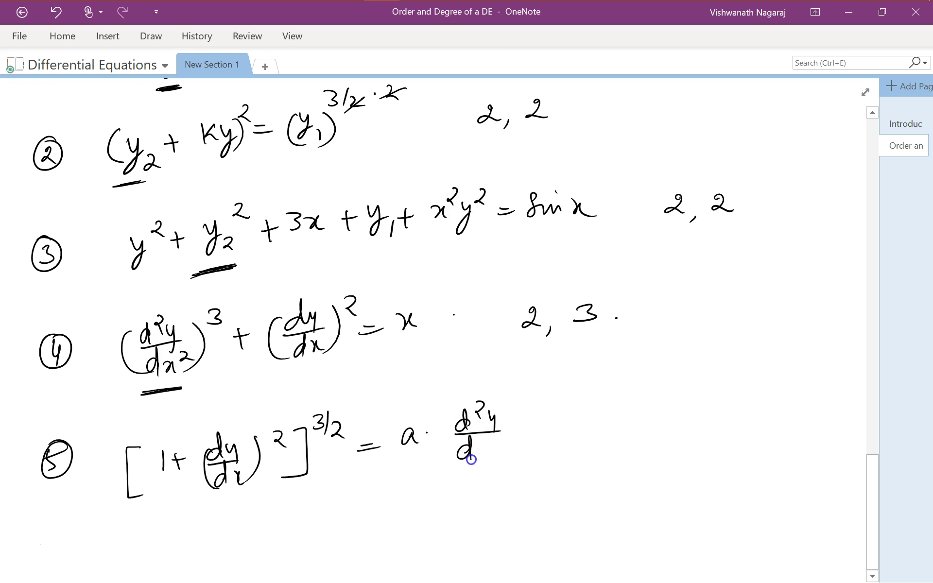
left_click_drag(498, 437, 510, 444)
Step: Square both sides to get exponent 3/2·2 and (a·d²y/dx²)², then underline d²y/dx²
left_click_drag(340, 420, 321, 444)
left_click_drag(327, 435, 333, 443)
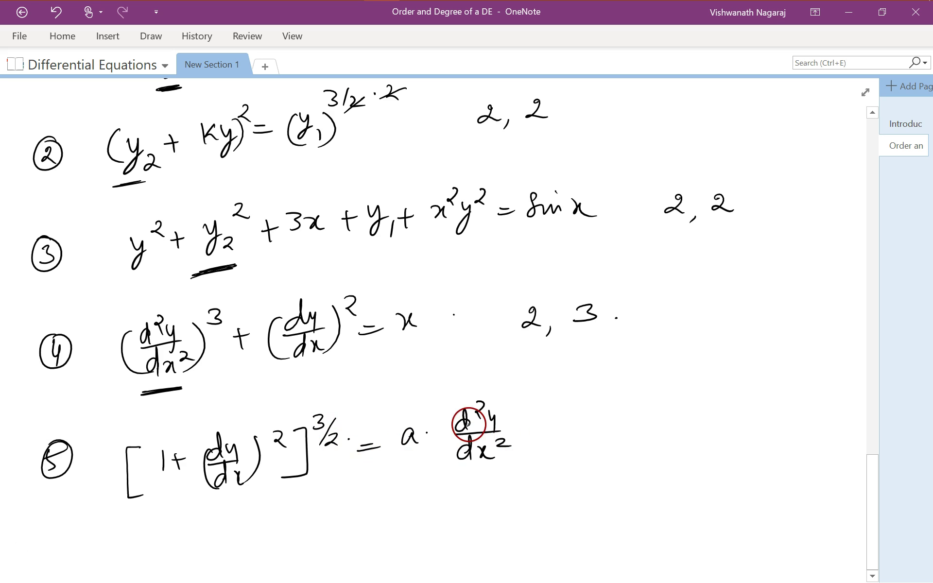
left_click_drag(507, 402, 503, 456)
left_click_drag(403, 416, 414, 469)
left_click_drag(524, 394, 534, 405)
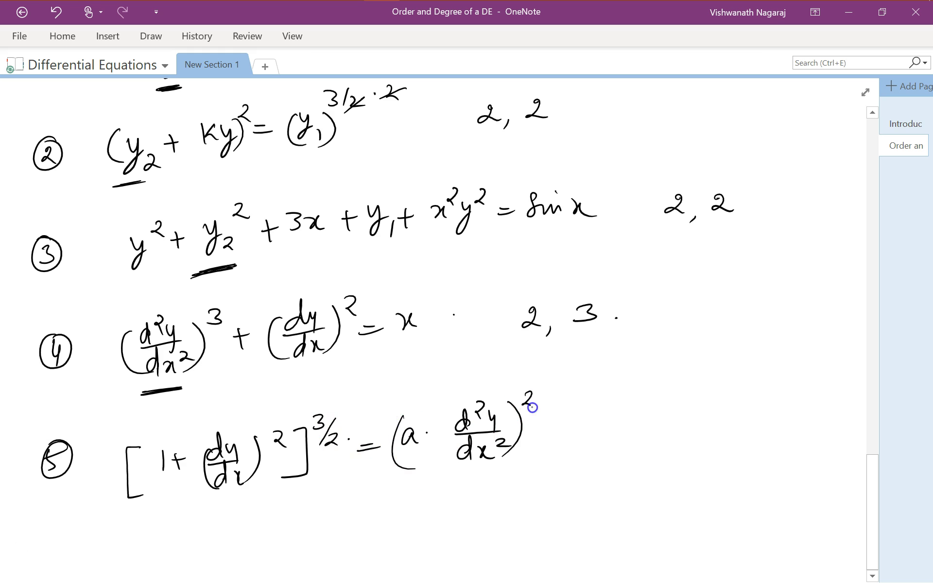
left_click(344, 419)
mouse_move(356, 409)
left_mouse_down()
mouse_move(378, 415)
mouse_move(321, 457)
left_mouse_up()
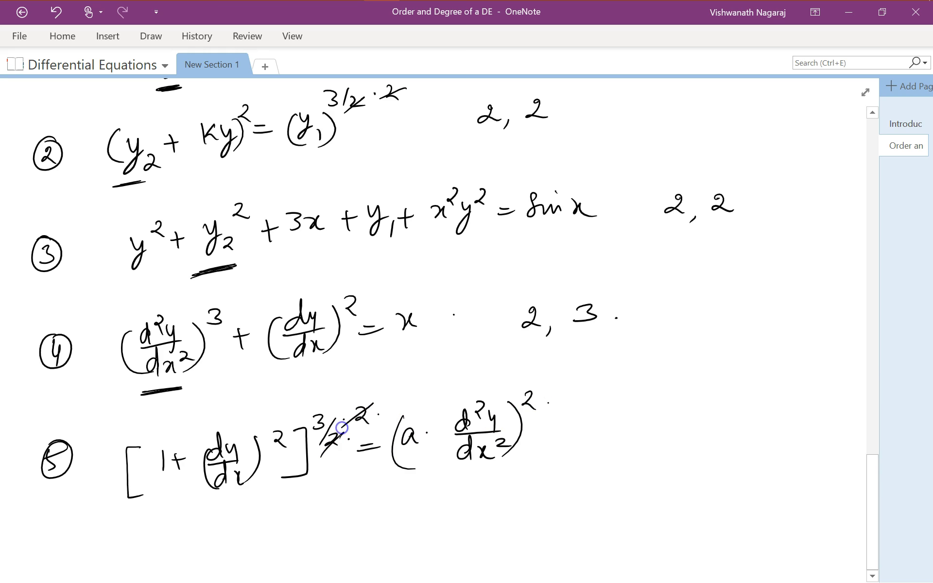
scroll(341, 429, "down", 3)
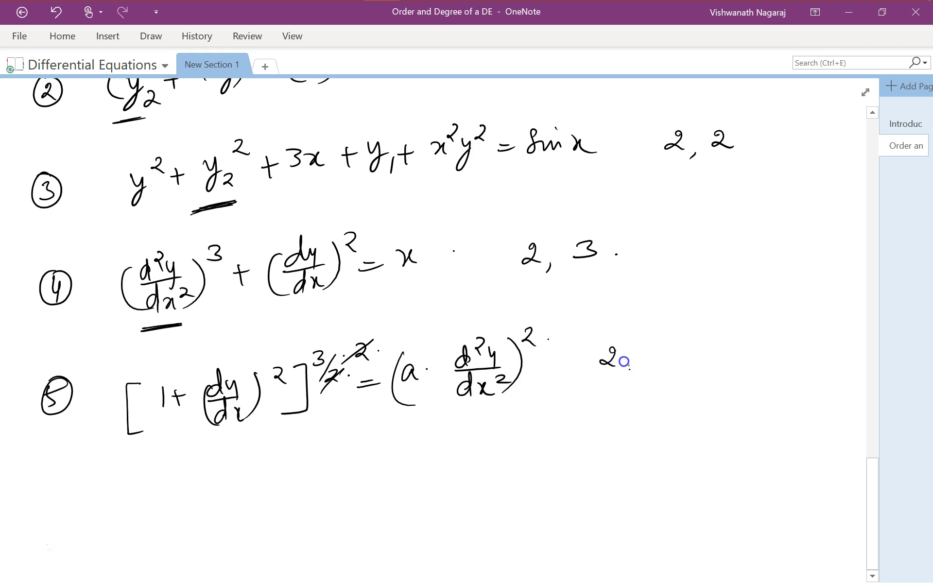
left_click_drag(463, 417, 493, 409)
Step: Give equation ⑤ degree 2, then write equation ⑥ as a²y'' = [1+(y')²]^(3/4)
left_click_drag(649, 350, 652, 363)
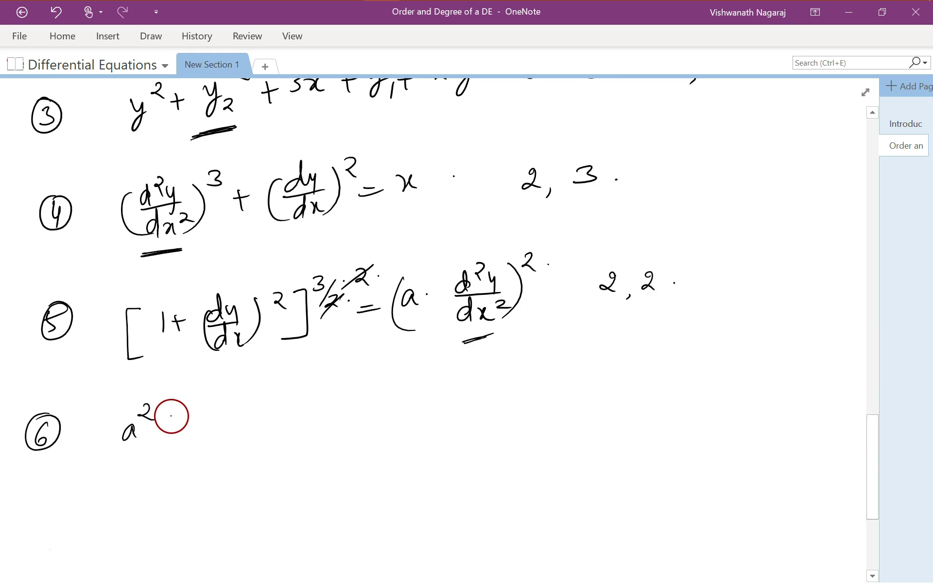
left_click_drag(165, 422, 167, 449)
left_click_drag(178, 403, 179, 417)
mouse_move(182, 402)
left_mouse_down()
mouse_move(182, 416)
mouse_move(231, 418)
left_mouse_up()
left_click_drag(216, 426, 236, 424)
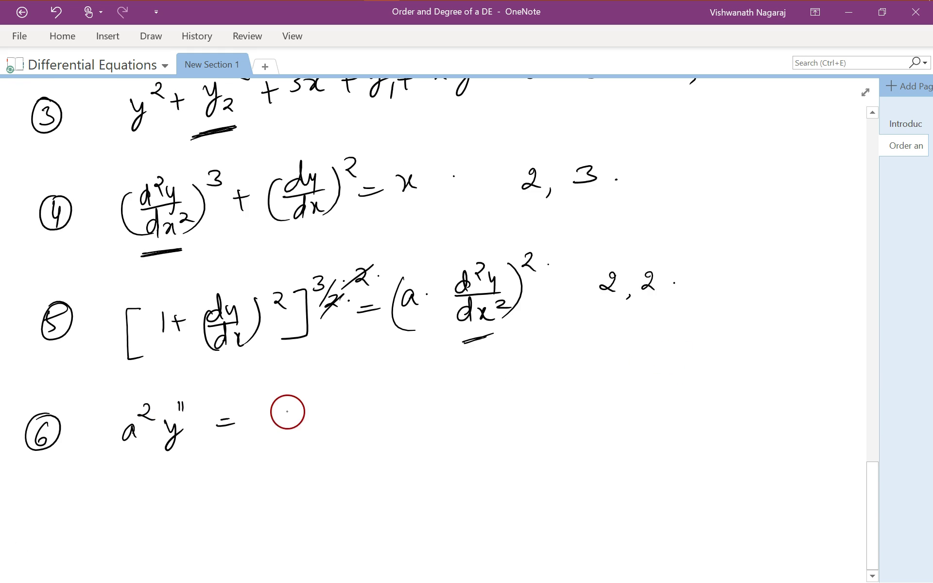
mouse_move(285, 399)
left_mouse_down()
mouse_move(286, 439)
mouse_move(298, 426)
left_mouse_up()
left_click_drag(322, 411, 309, 416)
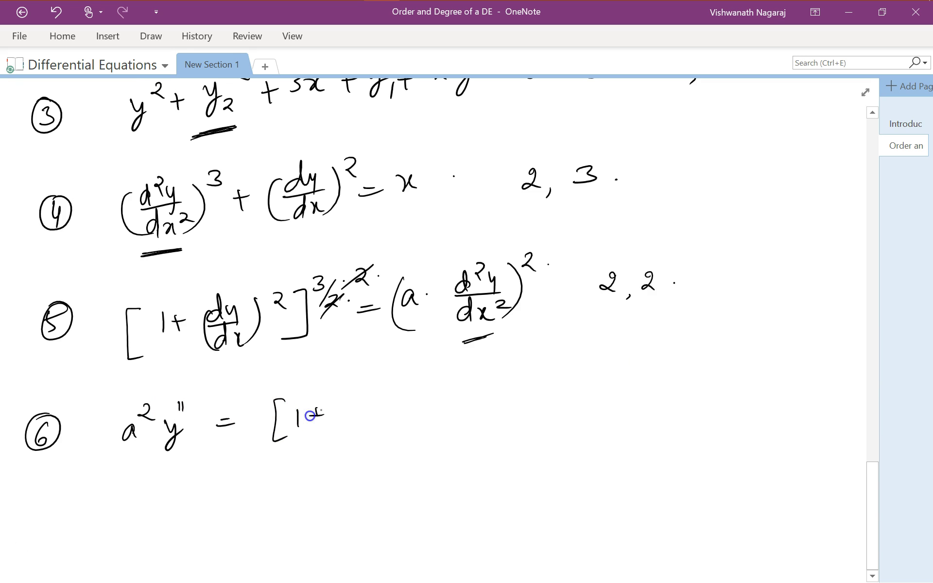
mouse_move(360, 396)
left_mouse_down()
mouse_move(360, 428)
mouse_move(343, 429)
mouse_move(378, 392)
mouse_move(384, 405)
mouse_move(394, 392)
mouse_move(386, 425)
left_mouse_up()
left_click_drag(412, 373, 418, 376)
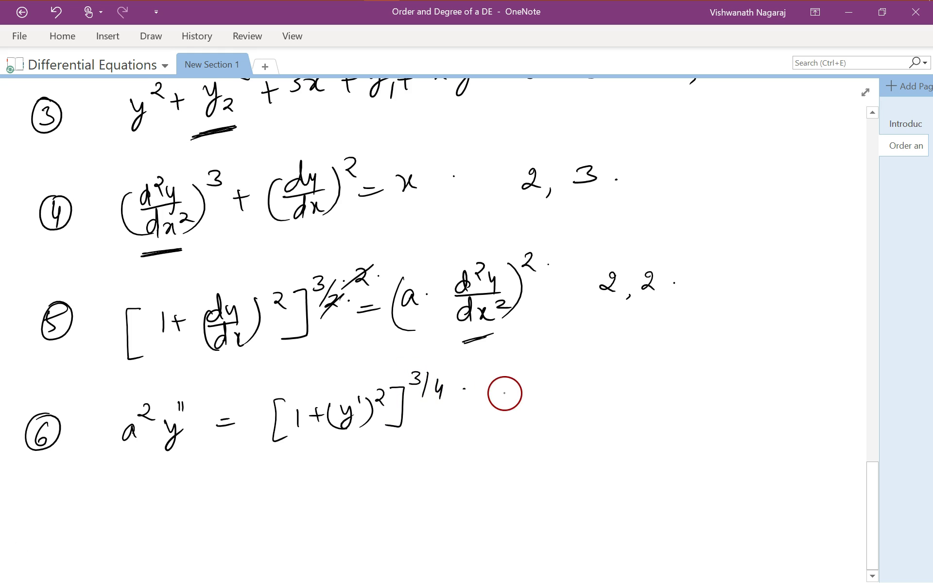
left_click_drag(467, 367, 467, 369)
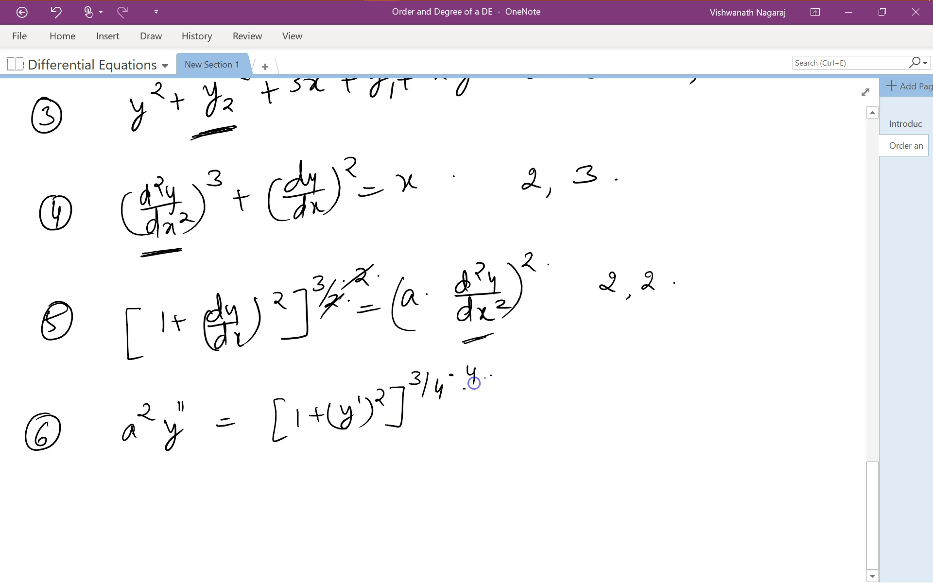
Step: Raise equation ⑥'s left side to [a²y'']⁴ and label it 2, 4
left_click_drag(193, 400, 189, 440)
left_click_drag(122, 406, 122, 451)
left_click_drag(207, 384, 213, 401)
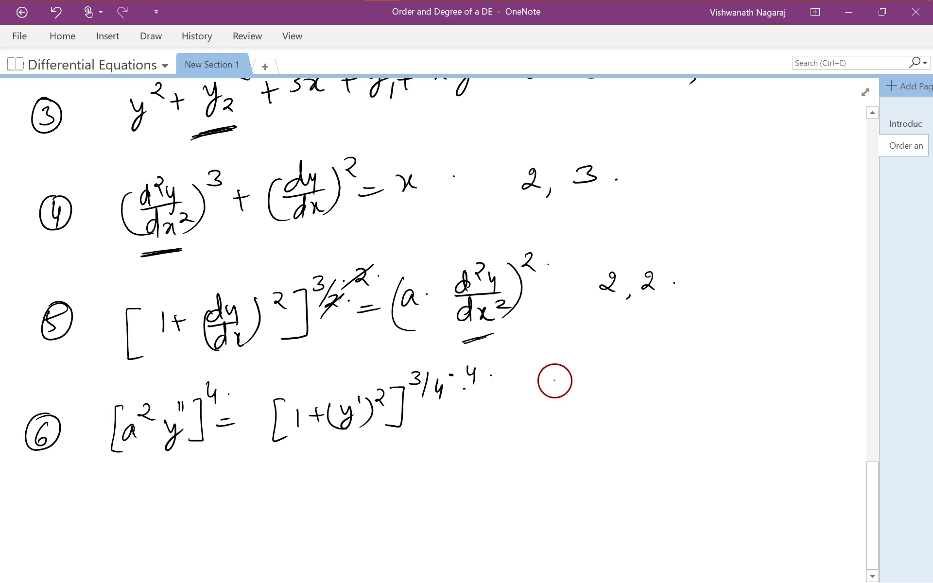
left_click_drag(600, 373, 607, 404)
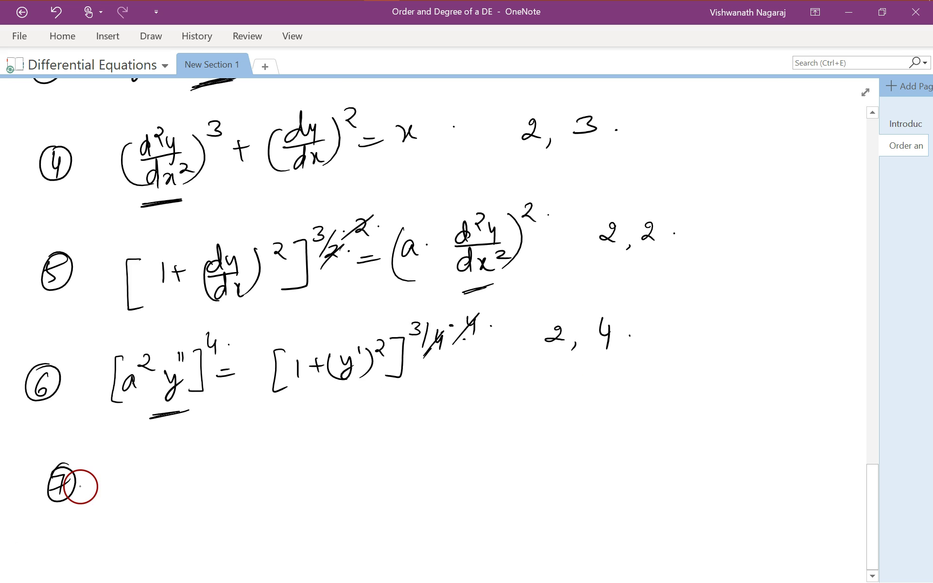
Step: Begin equation ⑦ with the bracket [1 + (dy/dx)²]
mouse_move(150, 460)
left_mouse_down()
mouse_move(156, 510)
mouse_move(165, 486)
left_mouse_up()
left_click_drag(176, 477, 193, 476)
left_click_drag(183, 471, 183, 488)
left_click_drag(229, 461, 247, 478)
mouse_move(234, 488)
left_mouse_down()
mouse_move(231, 502)
mouse_move(246, 500)
left_mouse_up()
left_click_drag(215, 451, 216, 502)
mouse_move(257, 461)
left_mouse_down()
mouse_move(252, 504)
mouse_move(289, 463)
mouse_move(291, 499)
left_mouse_up()
Step: Raise equation ⑦'s bracket to the power 3/4 and set it equal to y''
mouse_move(329, 426)
left_mouse_down()
mouse_move(330, 441)
mouse_move(379, 459)
left_mouse_up()
mouse_move(367, 465)
left_mouse_down()
mouse_move(418, 444)
mouse_move(424, 452)
left_mouse_up()
mouse_move(432, 437)
left_mouse_down()
mouse_move(422, 467)
mouse_move(438, 435)
left_mouse_up()
left_click_drag(442, 426, 442, 433)
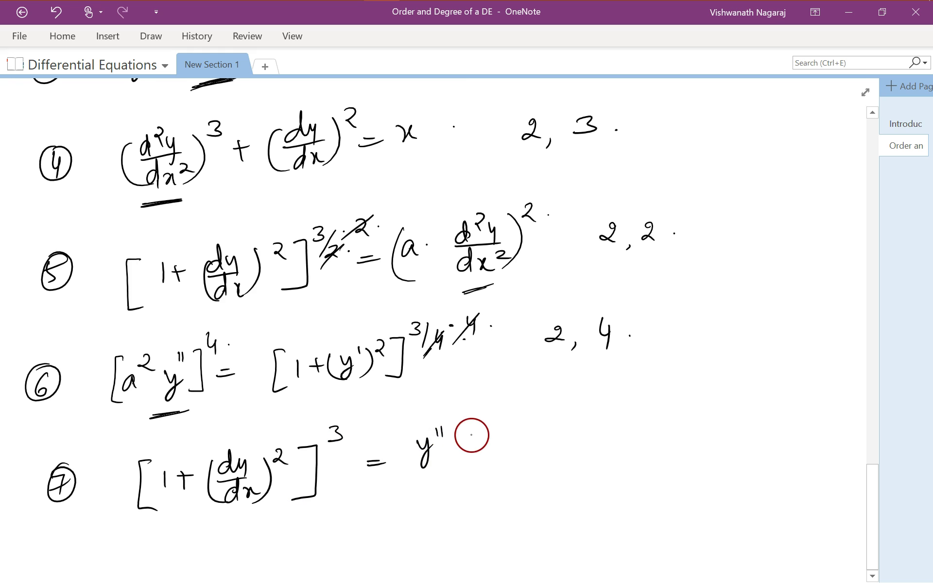
left_click_drag(346, 431, 332, 456)
left_click_drag(348, 439, 351, 448)
Step: Raise equation ⑦'s y'' to the power 4, underline y'', and label it 2, 4
scroll(346, 462, "down", 1)
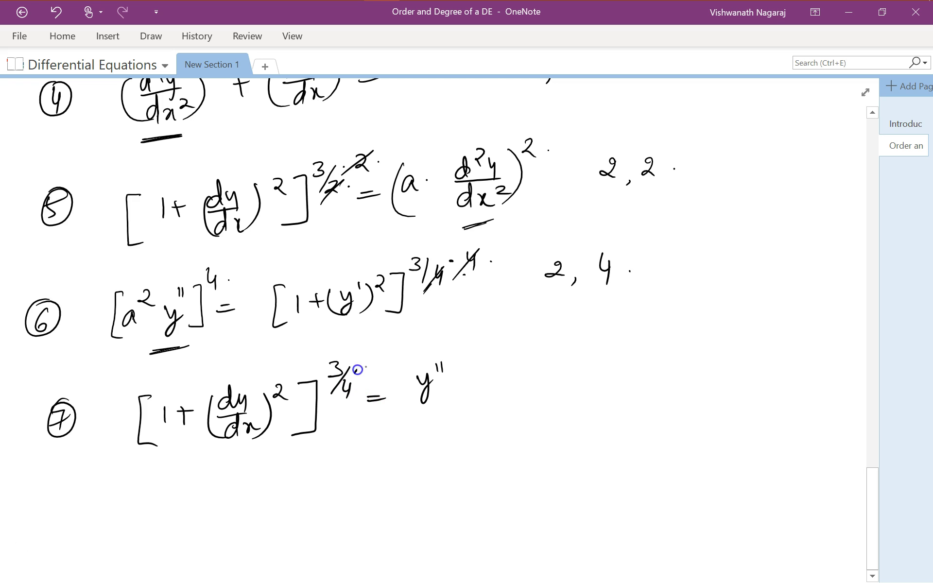
left_click(401, 370)
mouse_move(454, 359)
left_mouse_down()
mouse_move(449, 394)
mouse_move(411, 403)
left_mouse_up()
left_click_drag(469, 347, 472, 356)
left_click_drag(552, 365, 572, 393)
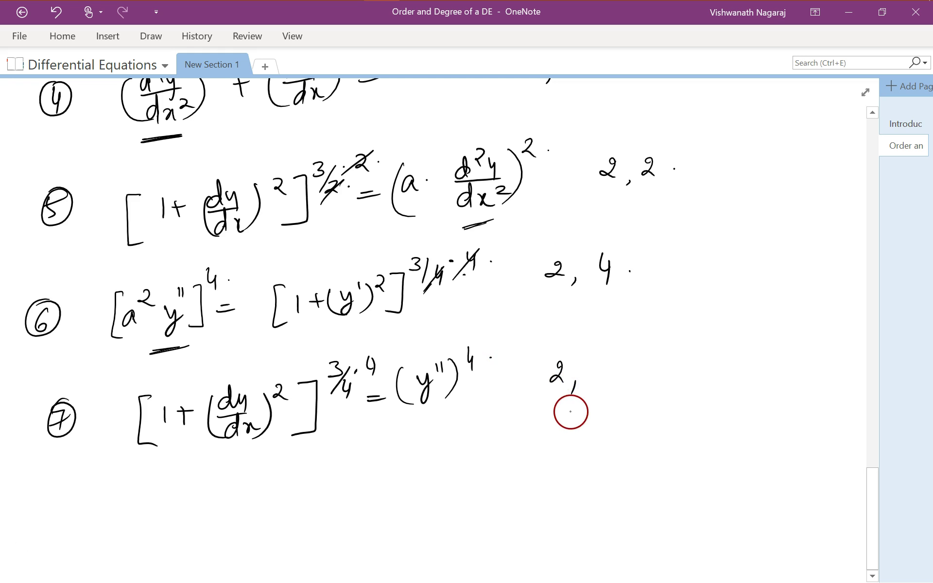
left_click_drag(411, 422, 448, 409)
left_click_drag(602, 366, 604, 385)
left_click(620, 376)
Step: Write equation ⑧ as y₂ + (1 + y₁²)^(3/2) = 0
scroll(620, 377, "down", 3)
left_click_drag(331, 310, 384, 269)
mouse_move(54, 430)
left_mouse_down()
mouse_move(52, 459)
mouse_move(82, 446)
left_mouse_up()
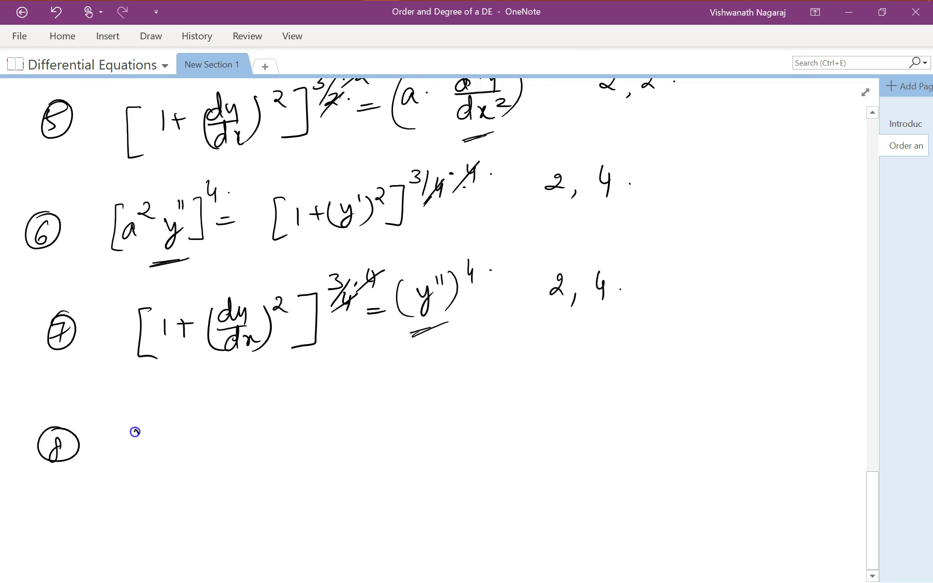
left_click_drag(163, 443, 161, 457)
left_click_drag(199, 424, 198, 443)
left_click_drag(245, 407, 243, 449)
left_click_drag(253, 416, 254, 435)
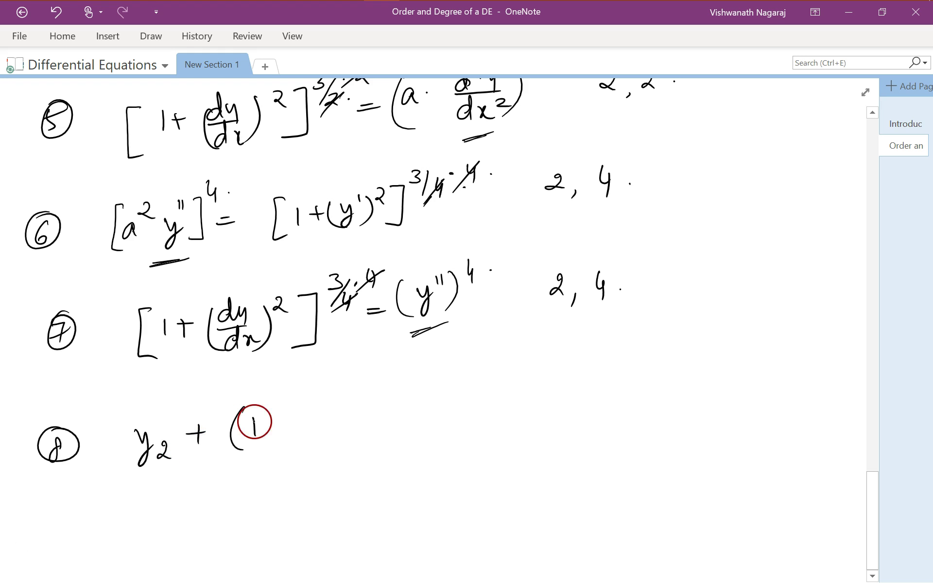
left_click_drag(342, 412, 336, 439)
mouse_move(319, 401)
left_mouse_down()
mouse_move(333, 410)
mouse_move(347, 389)
left_mouse_up()
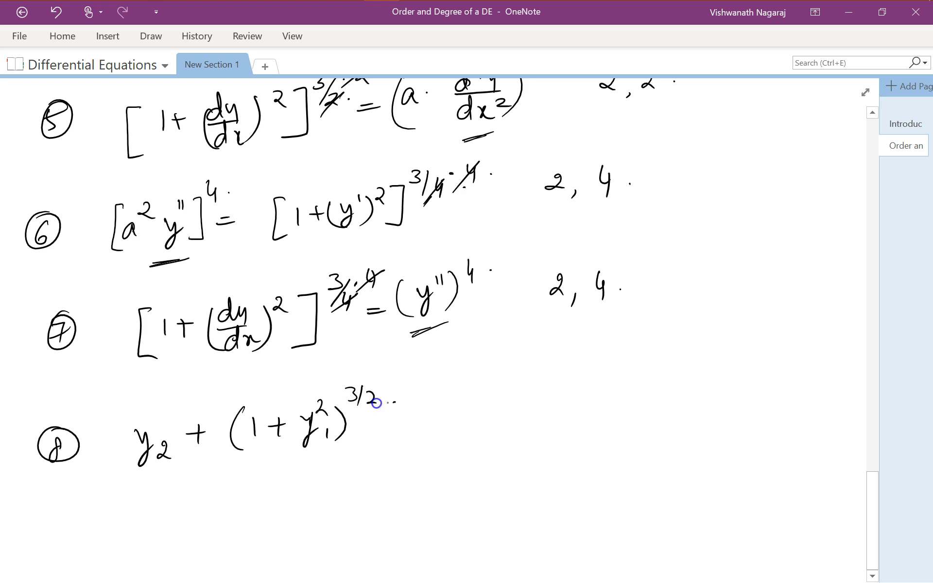
left_click_drag(405, 412, 426, 409)
left_click_drag(405, 418, 451, 402)
Step: Move y₂ across as −y₂ and square both sides: (1+y₁²)^(3/2·2) = (−y₂)²
left_click_drag(183, 405, 134, 482)
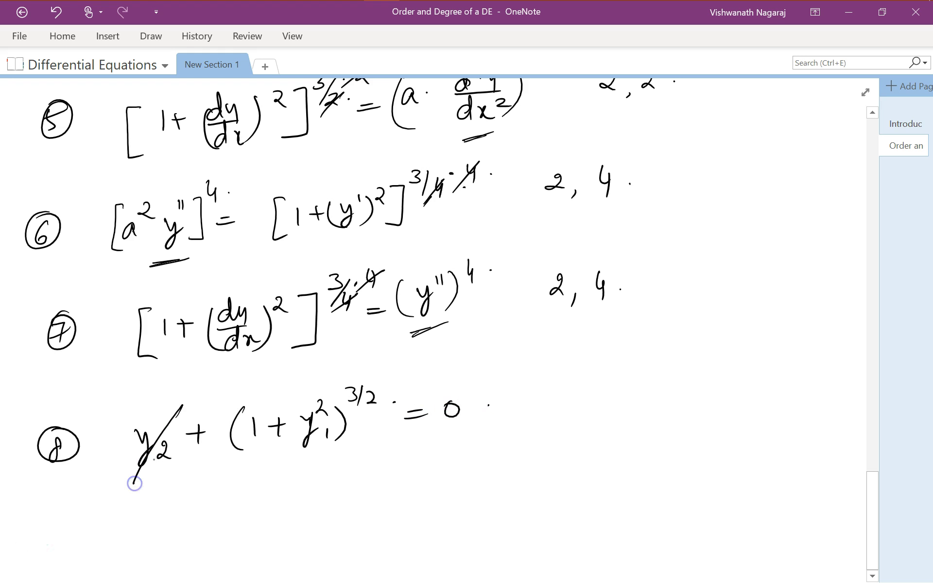
left_click_drag(459, 411, 467, 410)
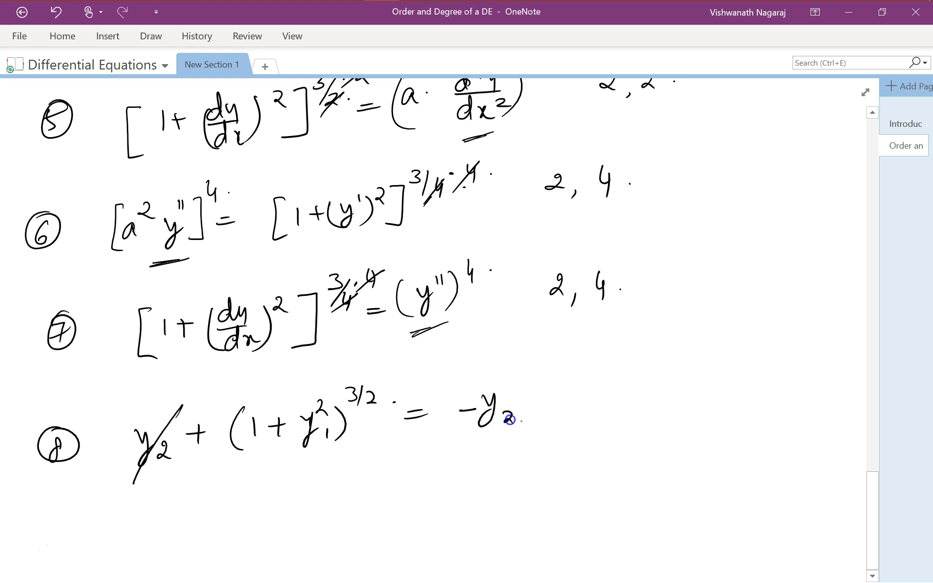
left_click(407, 388)
left_click_drag(461, 394, 474, 432)
mouse_move(515, 380)
left_mouse_down()
mouse_move(507, 431)
mouse_move(534, 391)
left_mouse_up()
left_click_drag(380, 399, 406, 372)
Step: Label equation ⑧ 2, 2 and number item ⑨
mouse_move(596, 392)
left_mouse_down()
mouse_move(609, 407)
mouse_move(649, 403)
left_mouse_up()
left_click(620, 409)
left_click(672, 402)
scroll(672, 401, "down", 3)
left_click_drag(61, 402, 55, 403)
left_click_drag(63, 410, 60, 434)
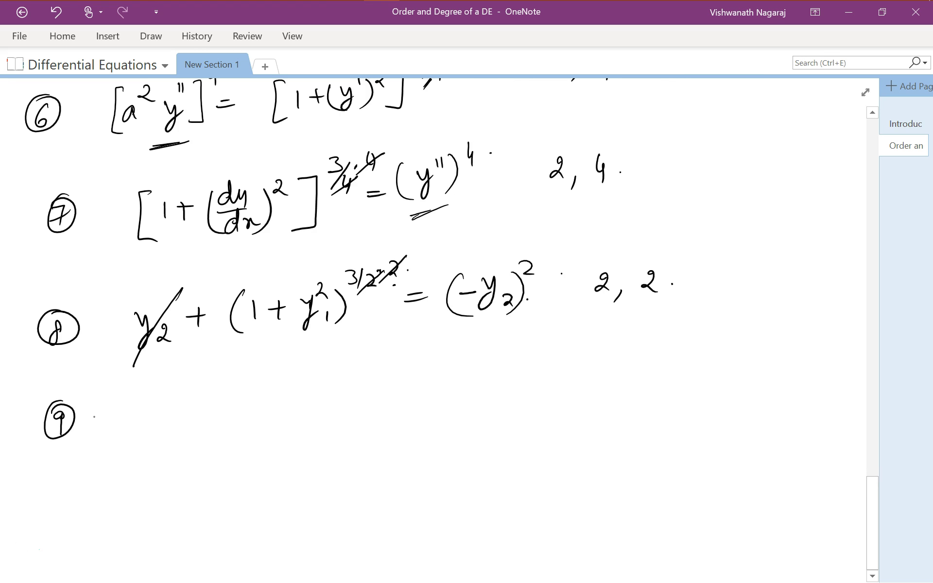
Step: Write the start of equation 9: (y'')^(4/3) − 5
left_click_drag(150, 410, 152, 441)
left_click_drag(172, 401, 191, 436)
left_click_drag(144, 407, 146, 447)
mouse_move(209, 379)
left_mouse_down()
mouse_move(228, 402)
mouse_move(275, 405)
left_mouse_up()
mouse_move(260, 415)
left_mouse_down()
mouse_move(276, 414)
mouse_move(261, 431)
mouse_move(280, 413)
left_mouse_up()
left_click_drag(311, 394, 315, 414)
mouse_move(331, 396)
left_mouse_down()
mouse_move(315, 399)
mouse_move(376, 383)
left_mouse_up()
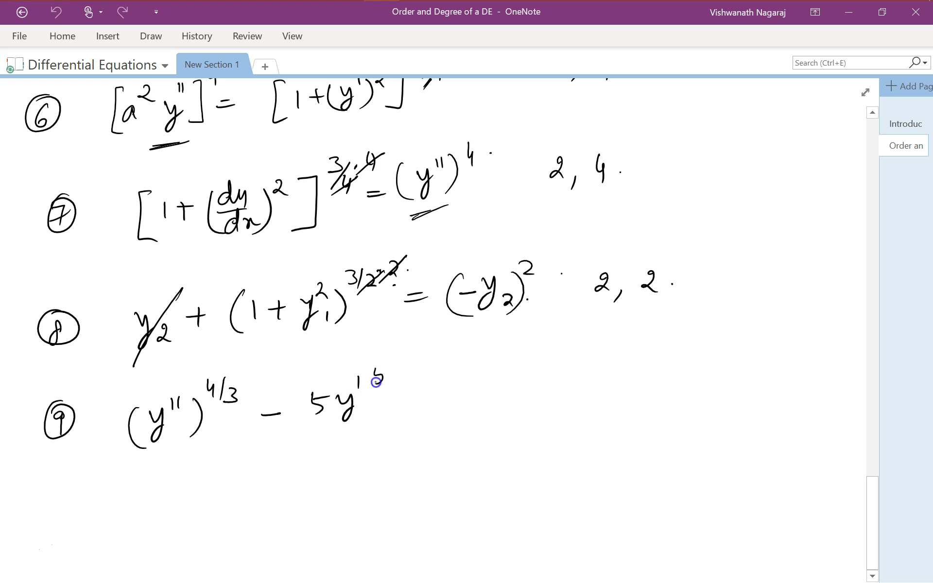
Step: Erase the miswritten y term and rewrite it as 5y₁⁵ = 0
left_click_drag(364, 373, 381, 358)
key("ctrl+z")
left_click(385, 368)
left_click(367, 377)
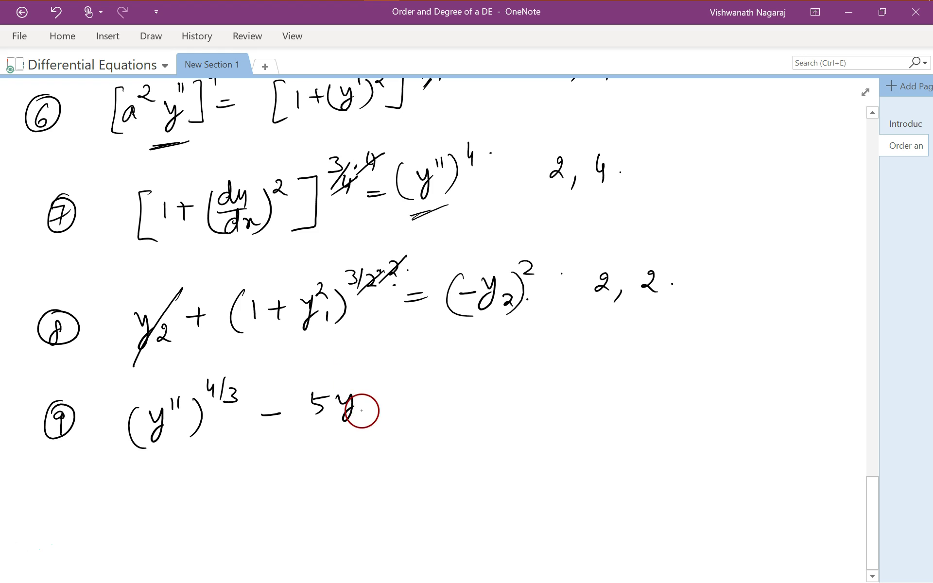
left_click_drag(359, 404, 360, 420)
left_click_drag(372, 375, 369, 389)
left_click_drag(374, 374, 420, 396)
left_click_drag(400, 404, 457, 394)
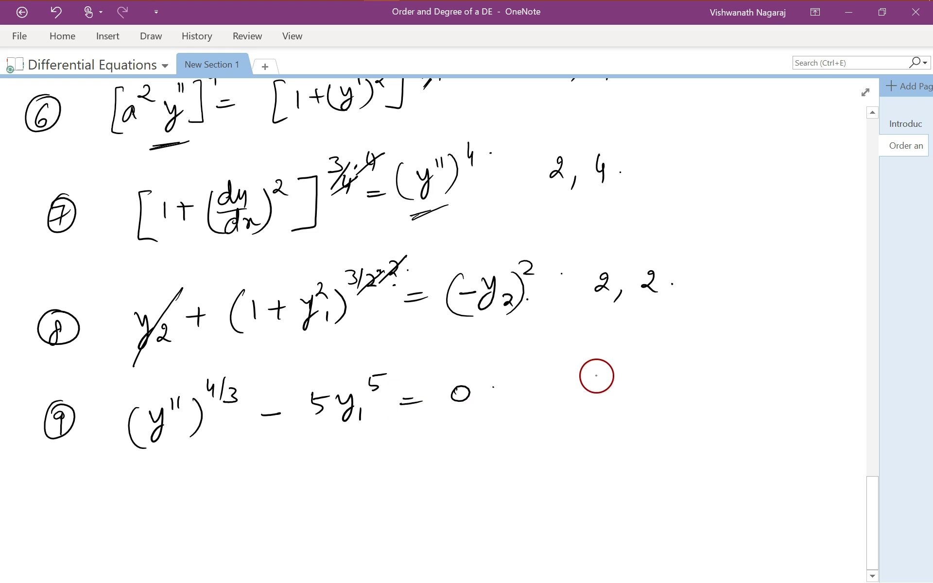
Step: Write order 2, multiply both exponents by 3, underline y'', and add a comma
left_click_drag(597, 371, 609, 385)
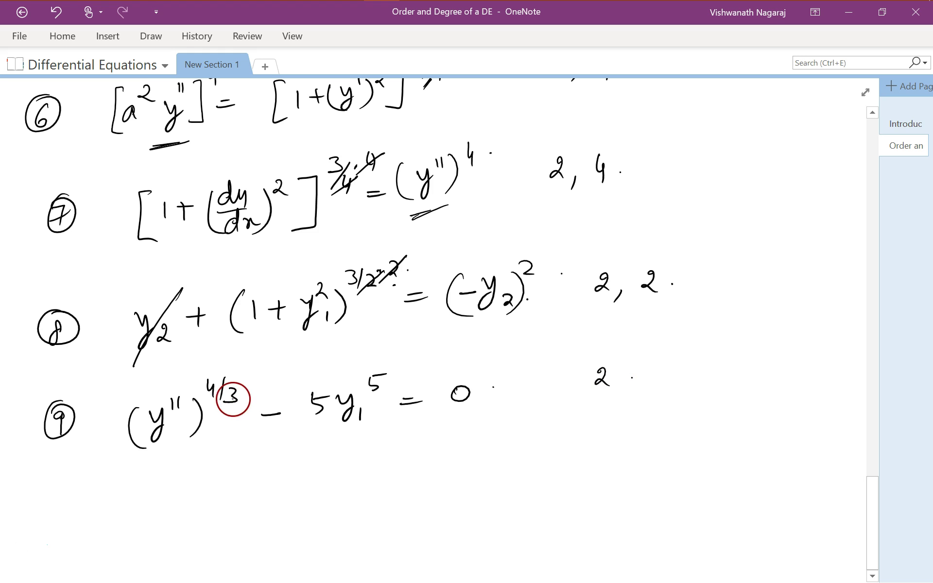
left_click(238, 379)
left_click_drag(252, 371, 251, 385)
left_click(386, 384)
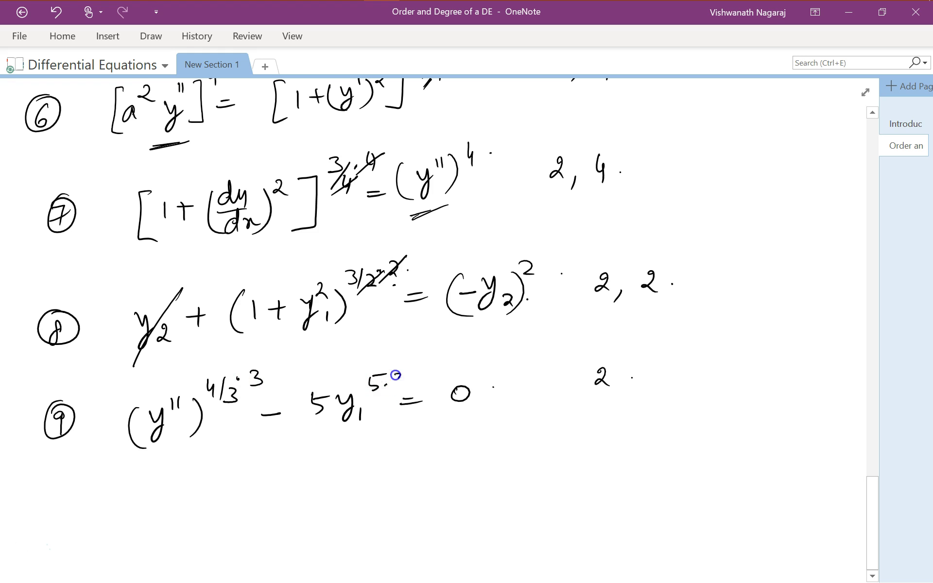
left_click_drag(213, 411, 270, 371)
mouse_move(140, 460)
left_mouse_down()
mouse_move(186, 452)
mouse_move(150, 432)
mouse_move(162, 437)
left_mouse_up()
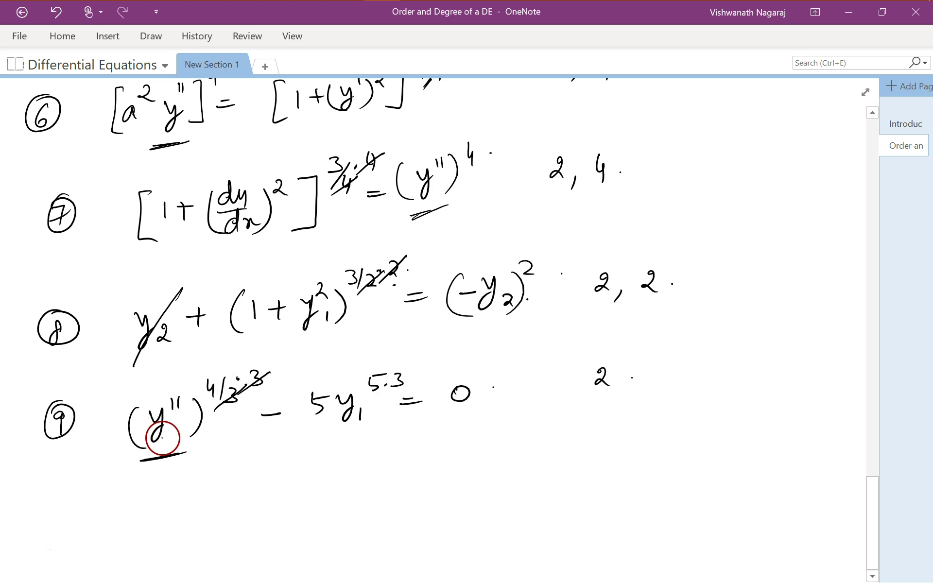
mouse_move(634, 378)
left_mouse_down()
mouse_move(627, 386)
mouse_move(653, 368)
left_mouse_up()
Step: Add degree 4 to equation 9 and begin equation 10 with [1 + y₁⁵
left_click(678, 372)
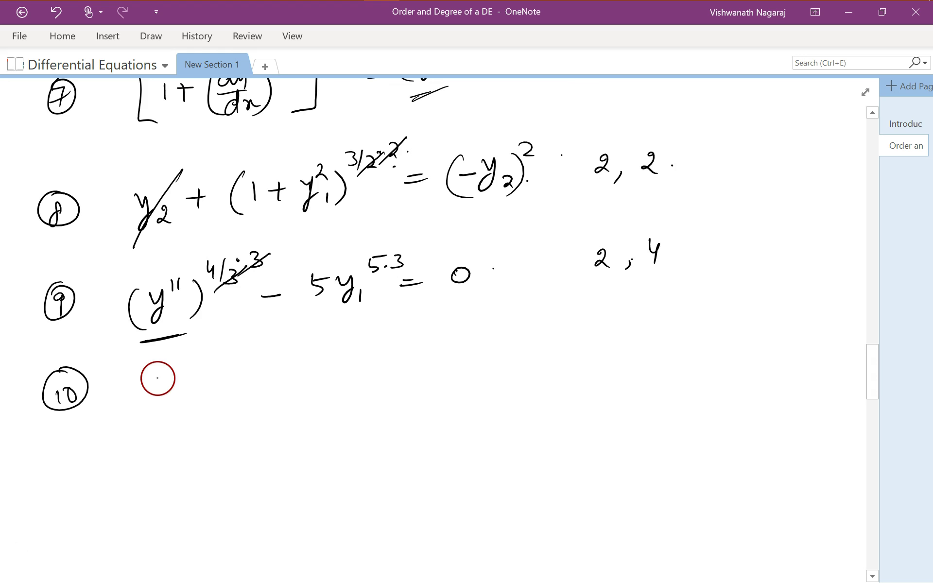
left_click_drag(160, 375, 171, 414)
left_click_drag(179, 384, 181, 401)
mouse_move(197, 376)
left_mouse_down()
mouse_move(197, 401)
mouse_move(205, 387)
mouse_move(235, 403)
left_mouse_up()
mouse_move(236, 403)
left_mouse_down()
mouse_move(243, 391)
mouse_move(251, 403)
left_mouse_up()
left_click_drag(256, 368, 257, 382)
mouse_move(257, 367)
left_mouse_down()
mouse_move(281, 367)
mouse_move(272, 402)
left_mouse_up()
Step: Complete equation 10 as [1 + y₁⁵]^(1/3) = y₂, removing the stray primes
left_click_drag(305, 344, 306, 362)
left_click_drag(315, 344, 309, 364)
left_click_drag(320, 354, 370, 382)
left_click_drag(358, 374, 418, 389)
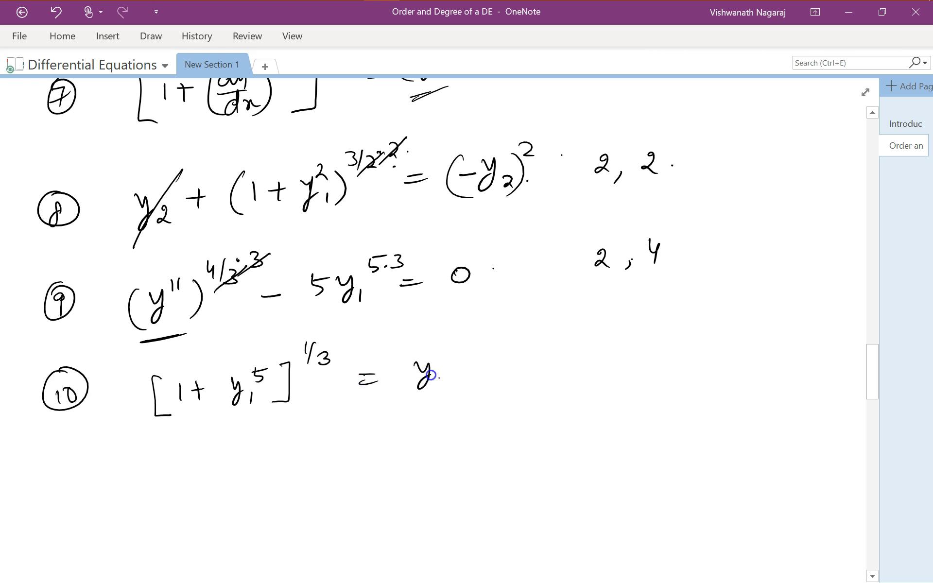
left_click_drag(440, 348, 443, 358)
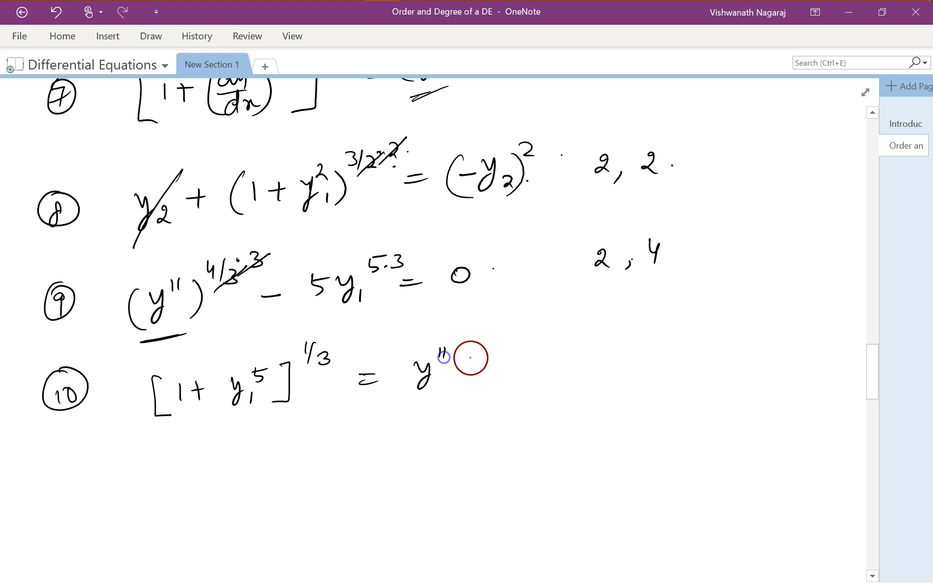
key("ctrl+z")
key("ctrl+z")
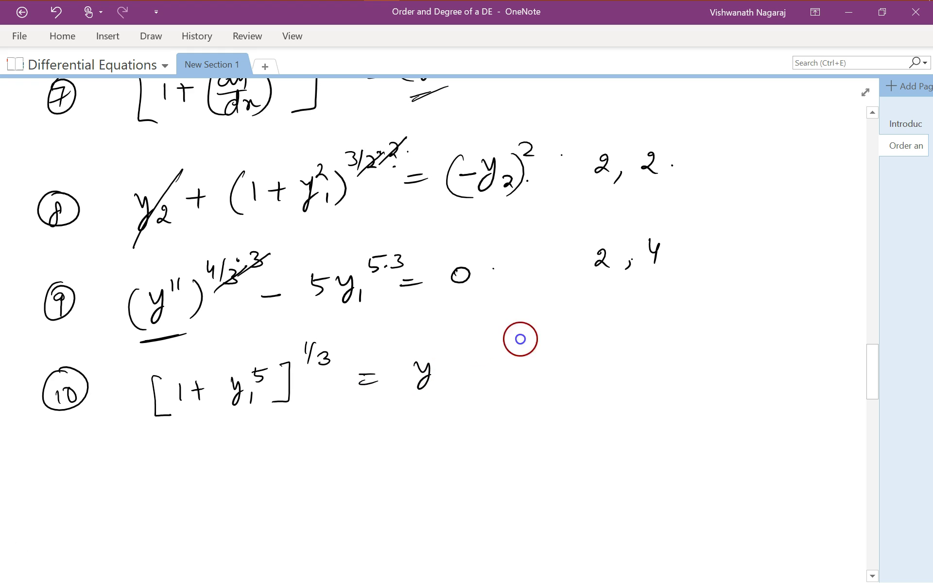
left_click_drag(441, 375, 447, 385)
Step: Cube both sides of equation 10, underline y₂³, and write order 2
left_click(333, 344)
left_click_drag(343, 334, 344, 345)
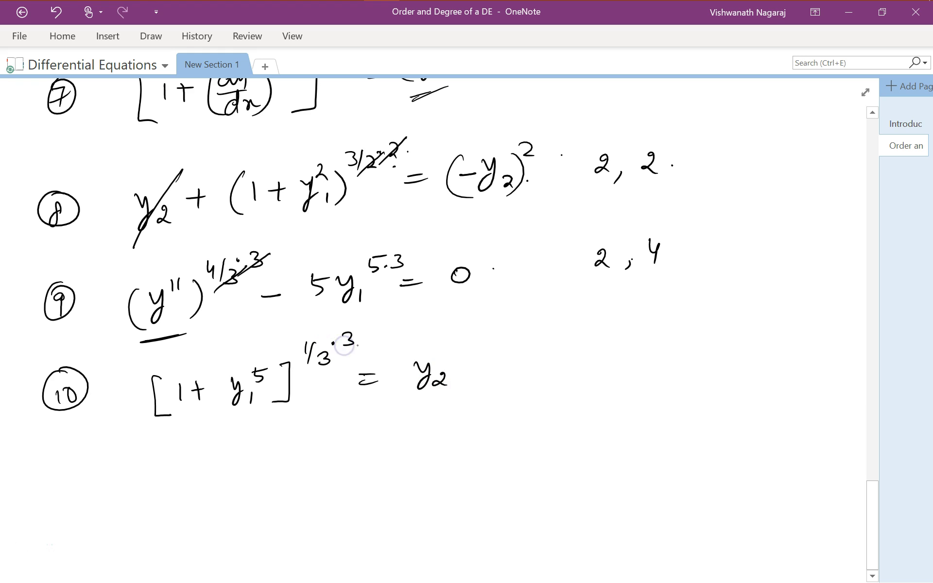
left_click_drag(447, 346, 457, 354)
left_click_drag(312, 369, 359, 329)
left_click_drag(397, 410, 447, 401)
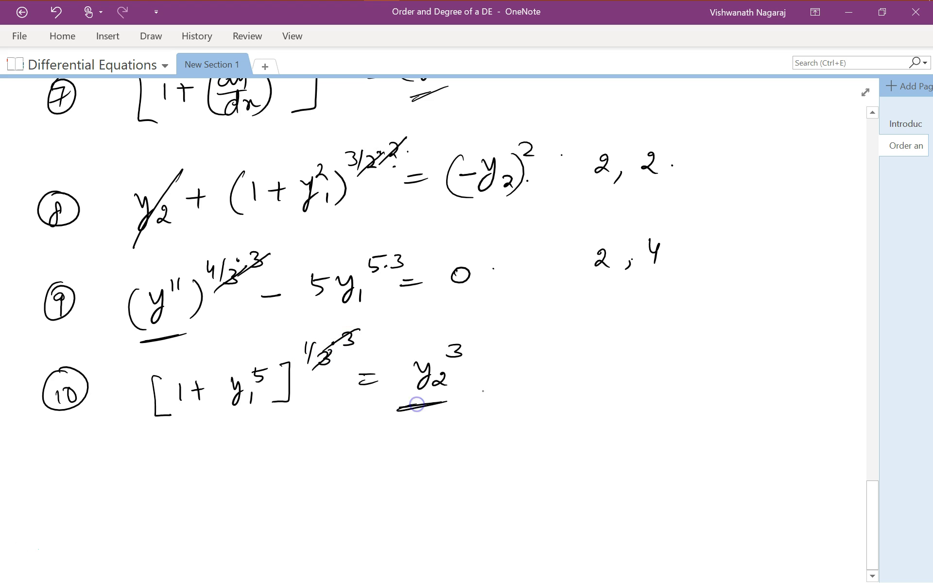
mouse_move(578, 360)
left_mouse_down()
mouse_move(600, 384)
mouse_move(617, 370)
left_mouse_up()
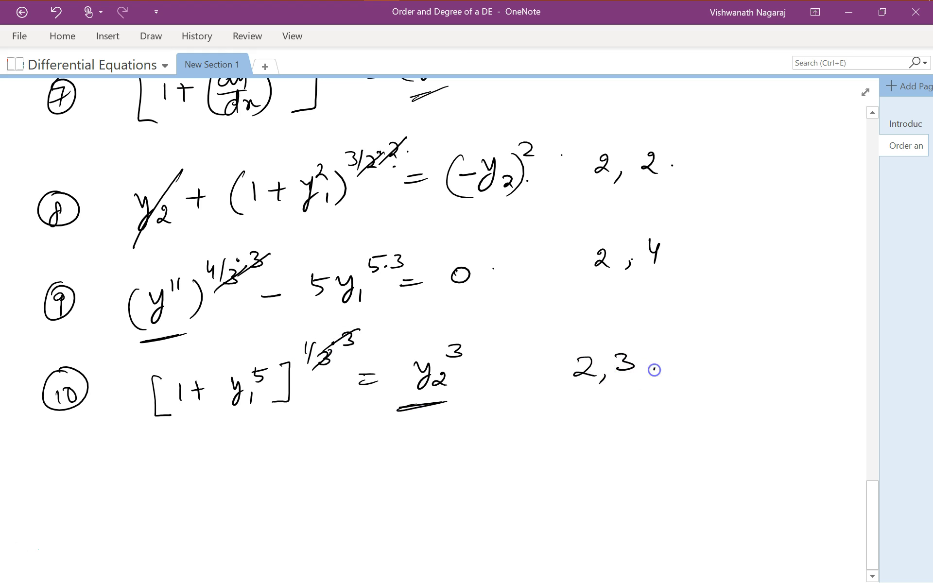
scroll(611, 389, "up", 7)
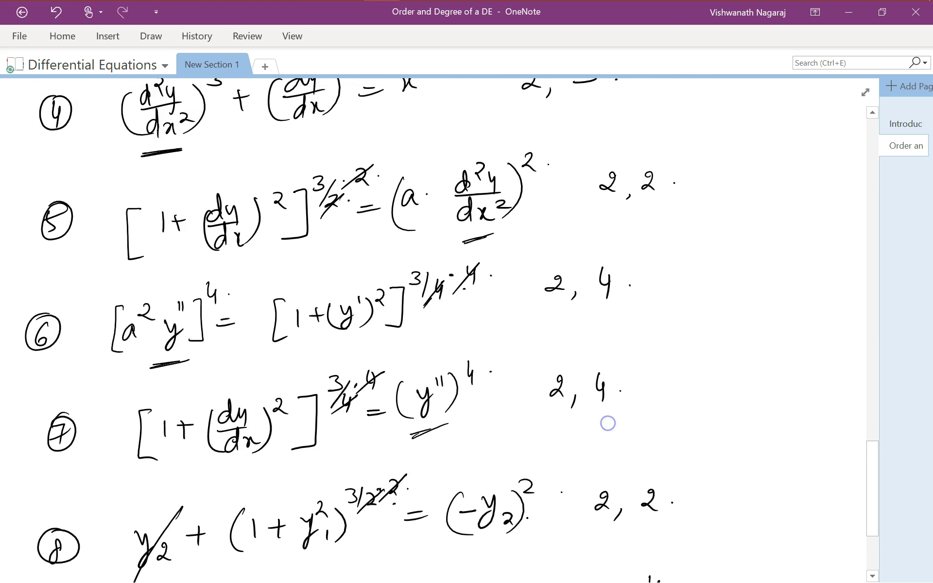
scroll(607, 423, "down", 7)
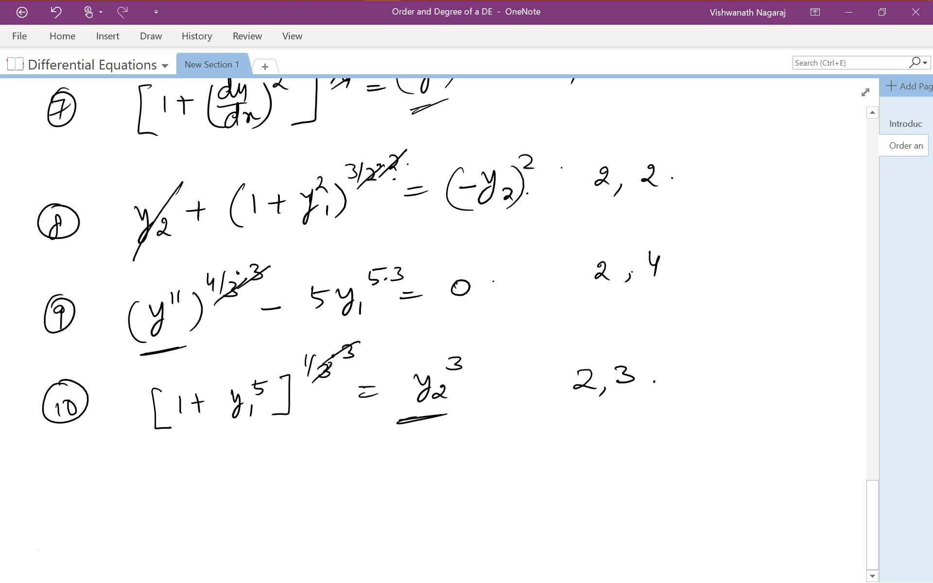
scroll(581, 400, "down", 1)
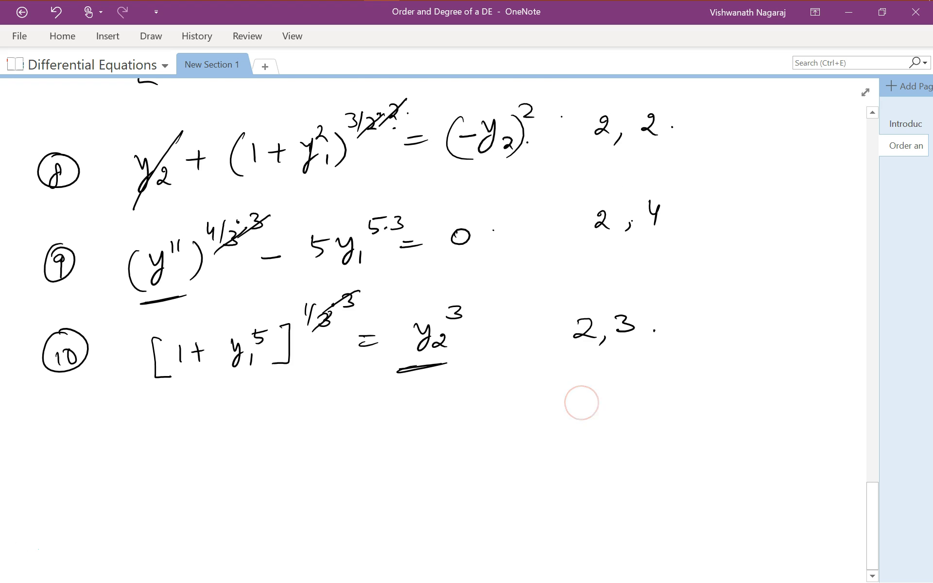